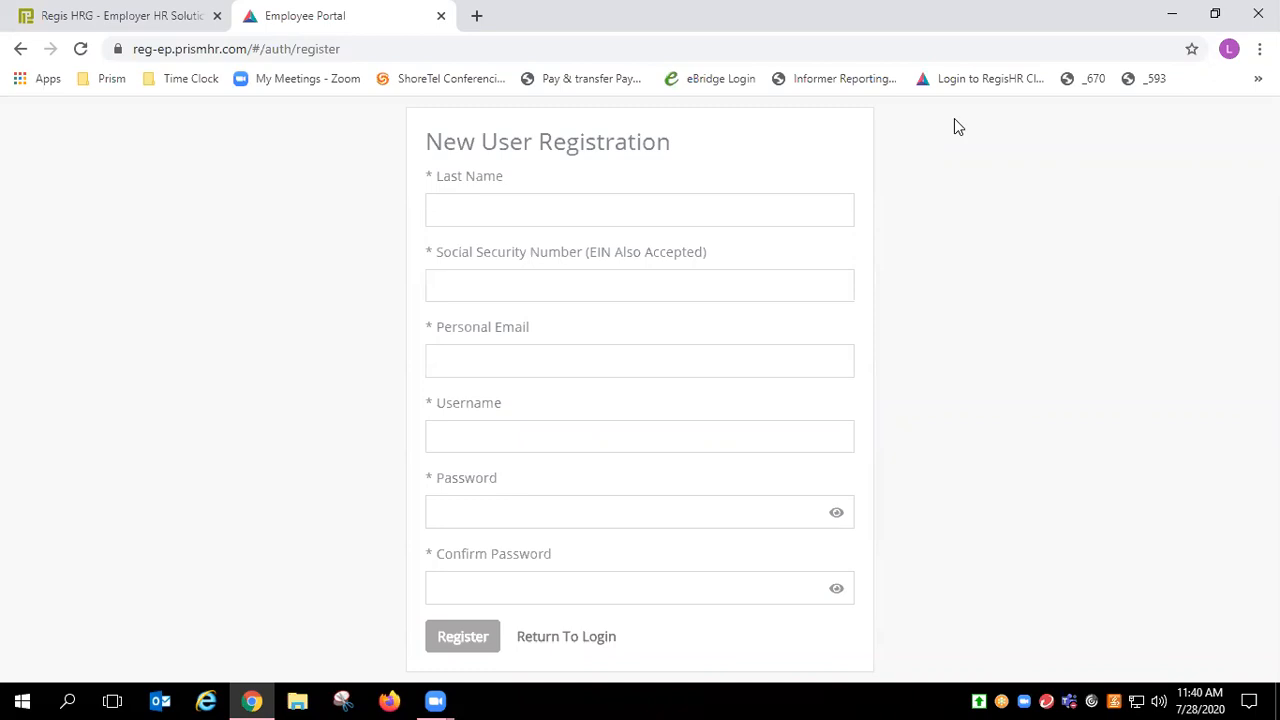
# Step: Enter the employee's last name, Social Security Number and personal e-mail on the registration form
pyautogui.click(684, 201)
pyautogui.write('TEST')
pyautogui.press('Tab')
pyautogui.write('1234')
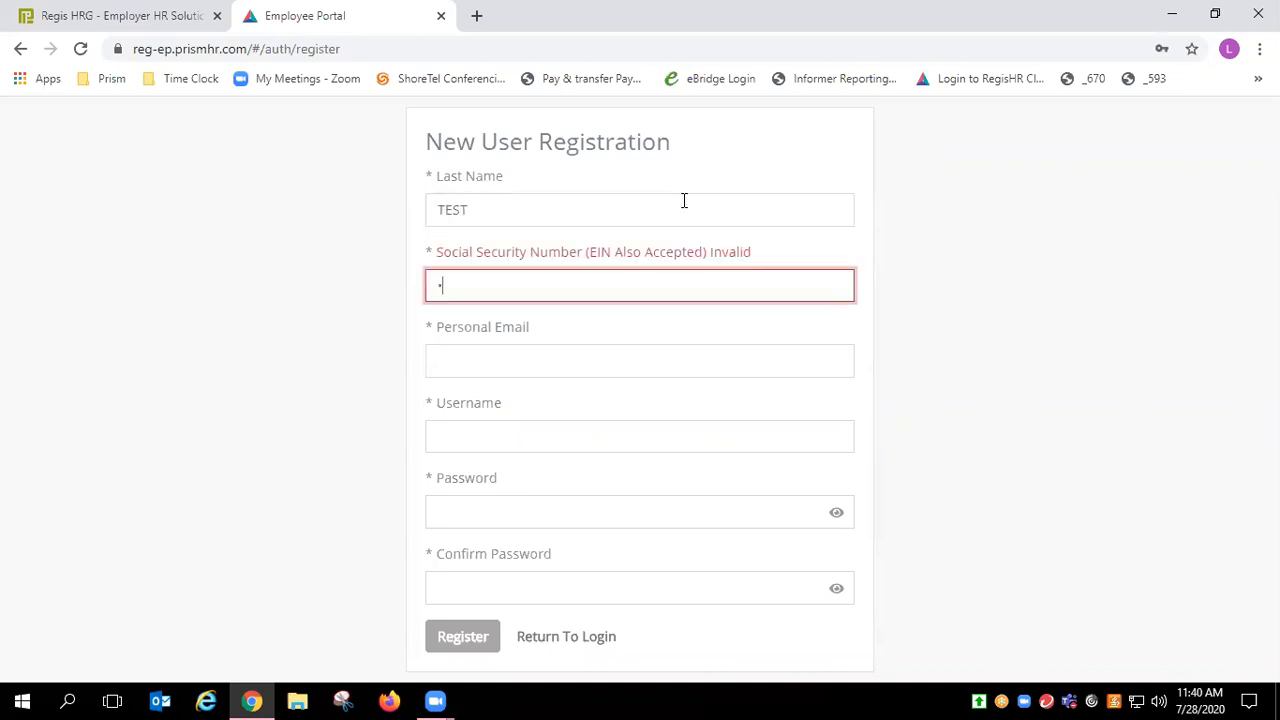
pyautogui.write('56789')
pyautogui.press('Tab')
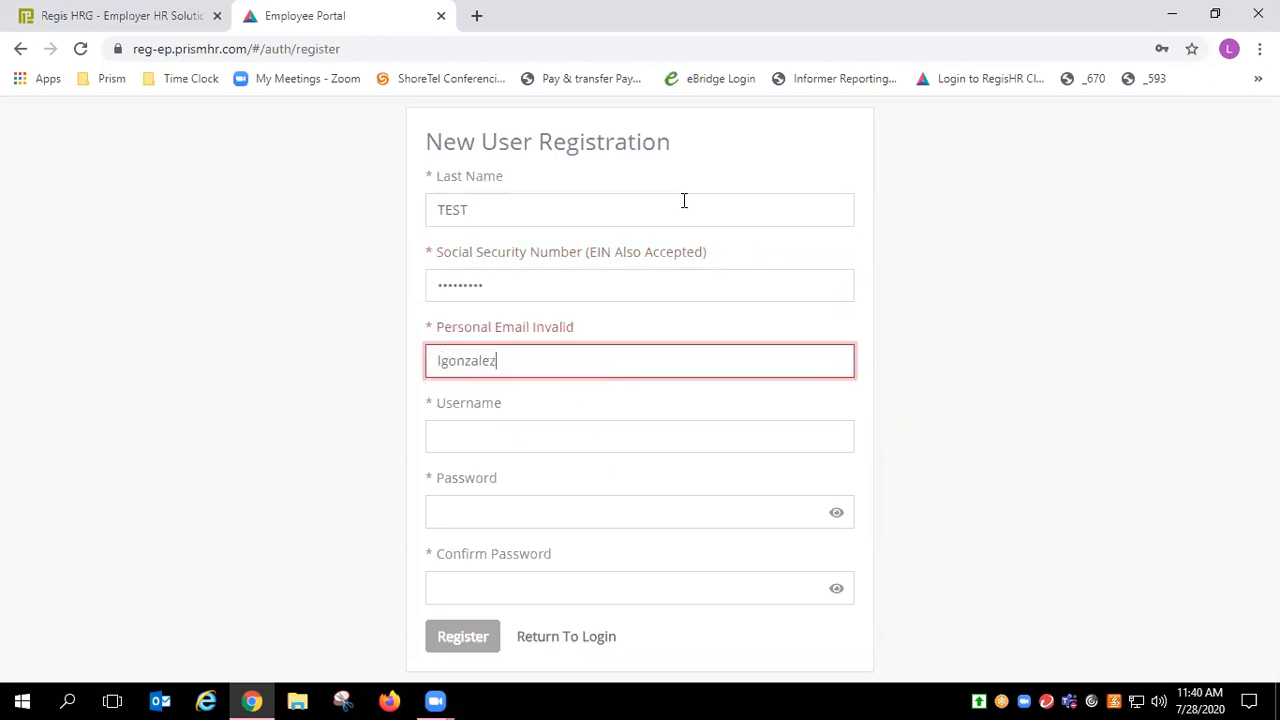
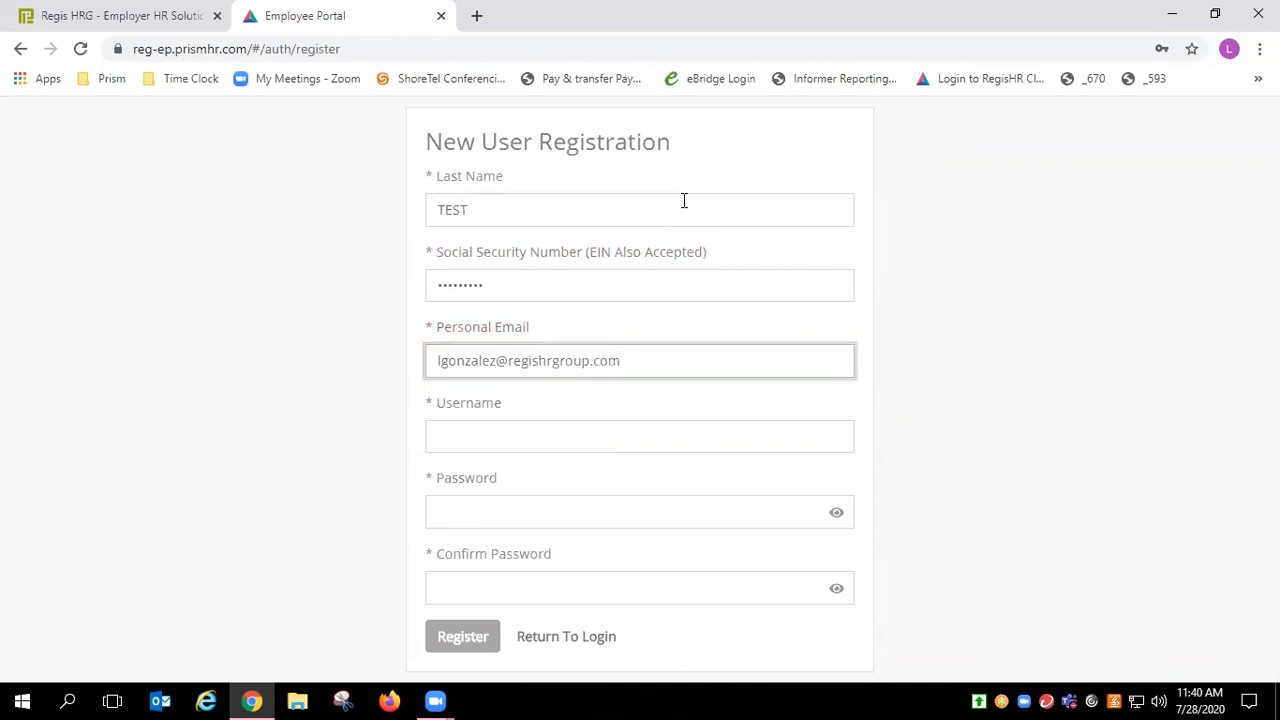
# Step: Choose a username, set and confirm the account password, and submit the registration
pyautogui.press('Tab')
pyautogui.write('demoemployee123')
pyautogui.press('Tab')
pyautogui.write('Password12!')
pyautogui.press('Tab')
pyautogui.write('Password12!')
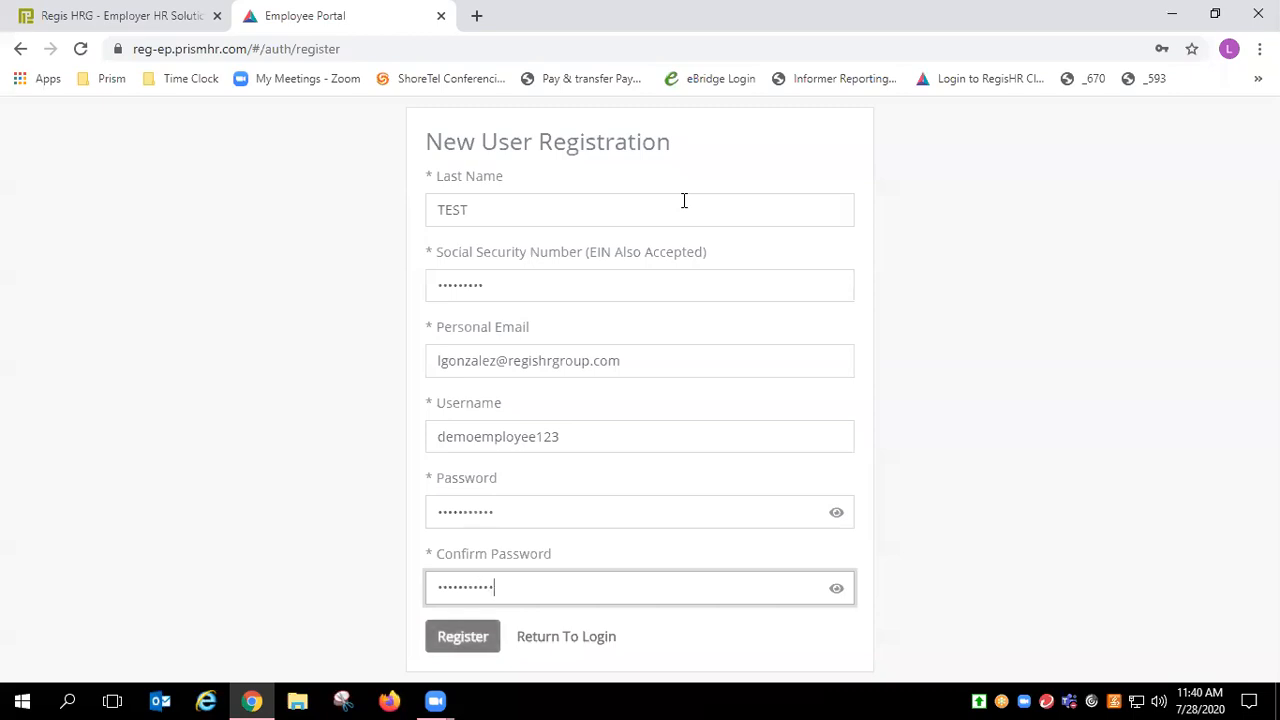
pyautogui.click(474, 646)
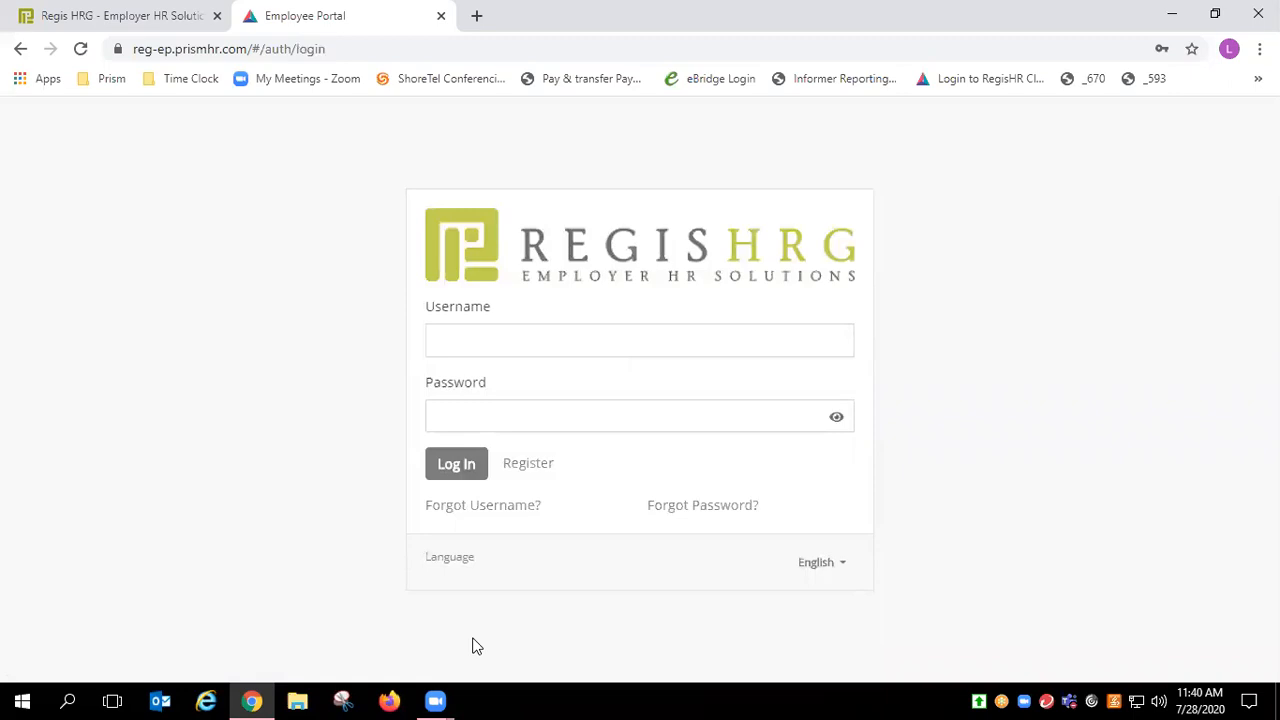
# Step: Log in to the employee portal with the new username and password
pyautogui.click(509, 343)
pyautogui.write('demoemployee123')
pyautogui.press('Tab')
pyautogui.write('•••••••••••')
pyautogui.click(478, 466)
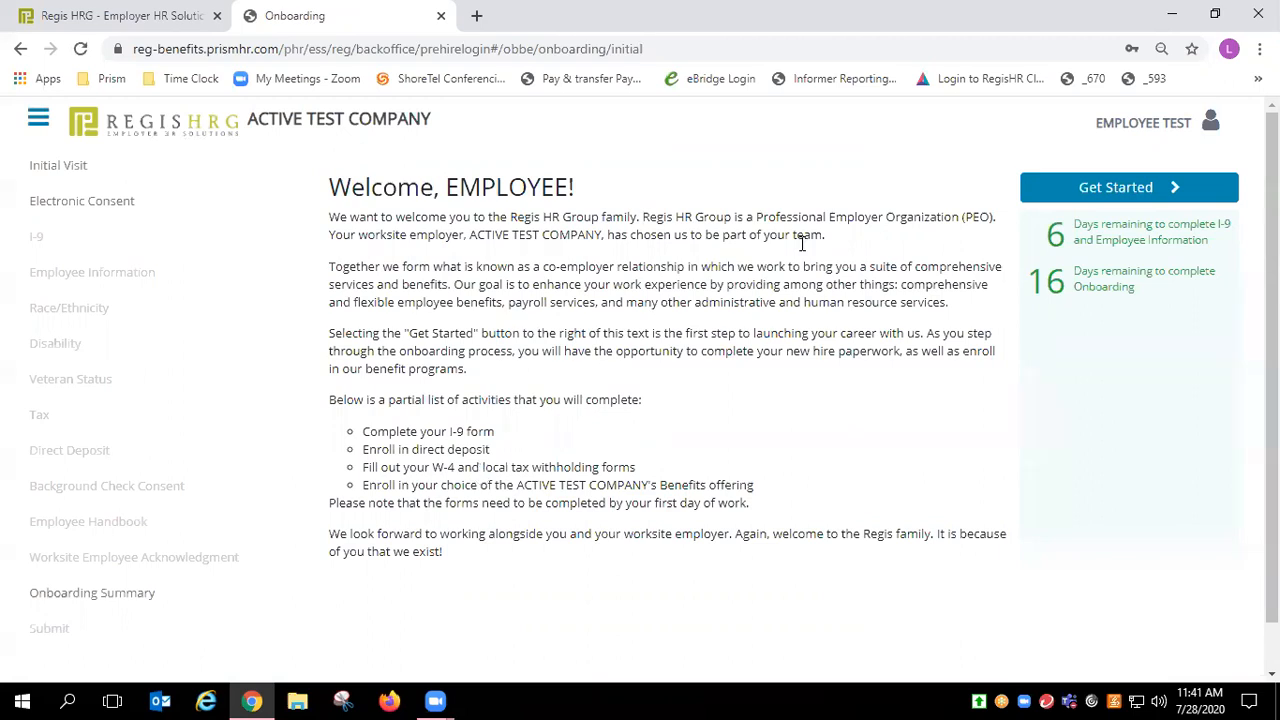
# Step: Begin onboarding, sign the electronic consent with the employee's name, accept it, and continue
pyautogui.click(1093, 186)
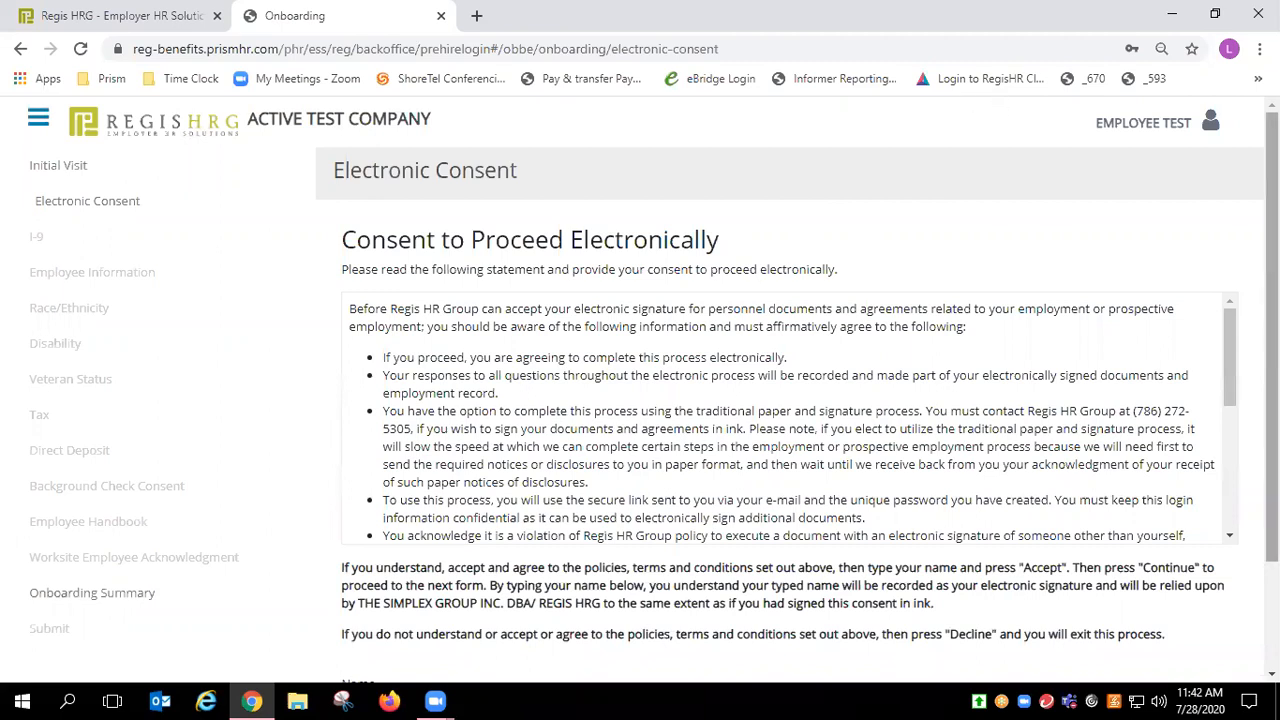
pyautogui.scroll(-2, 1207, 300)
pyautogui.click(479, 570)
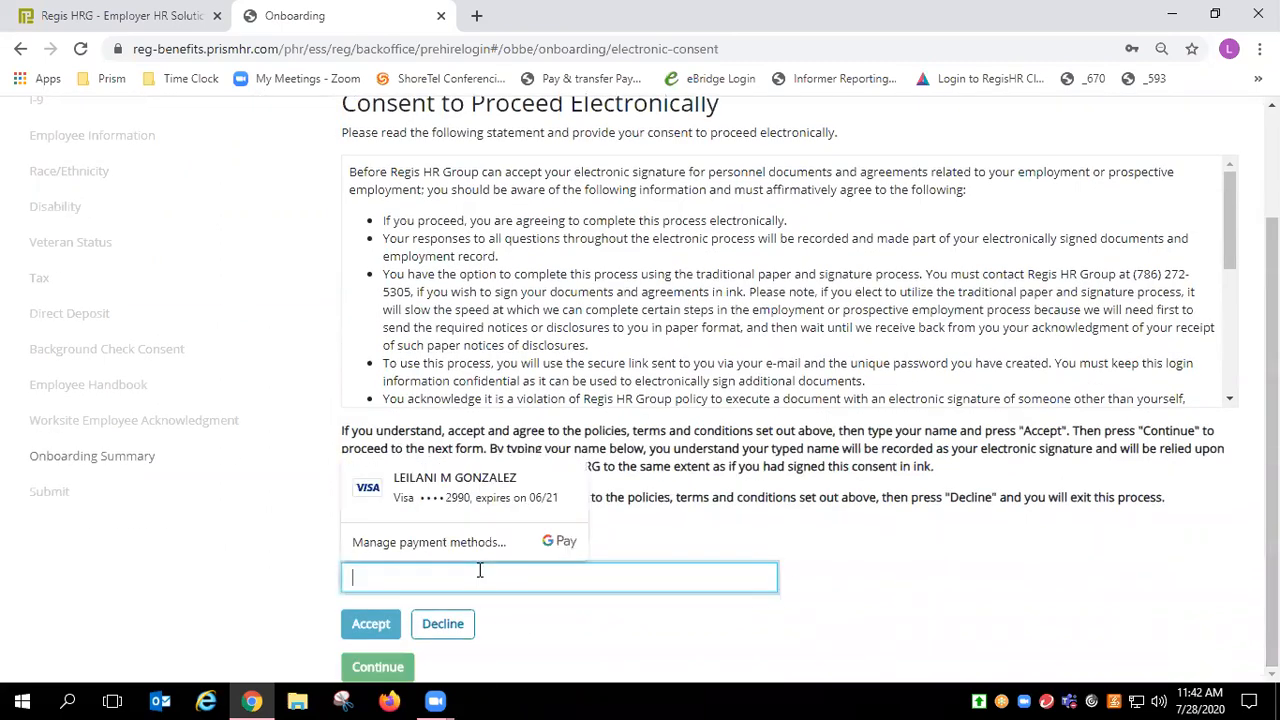
pyautogui.write('employee test')
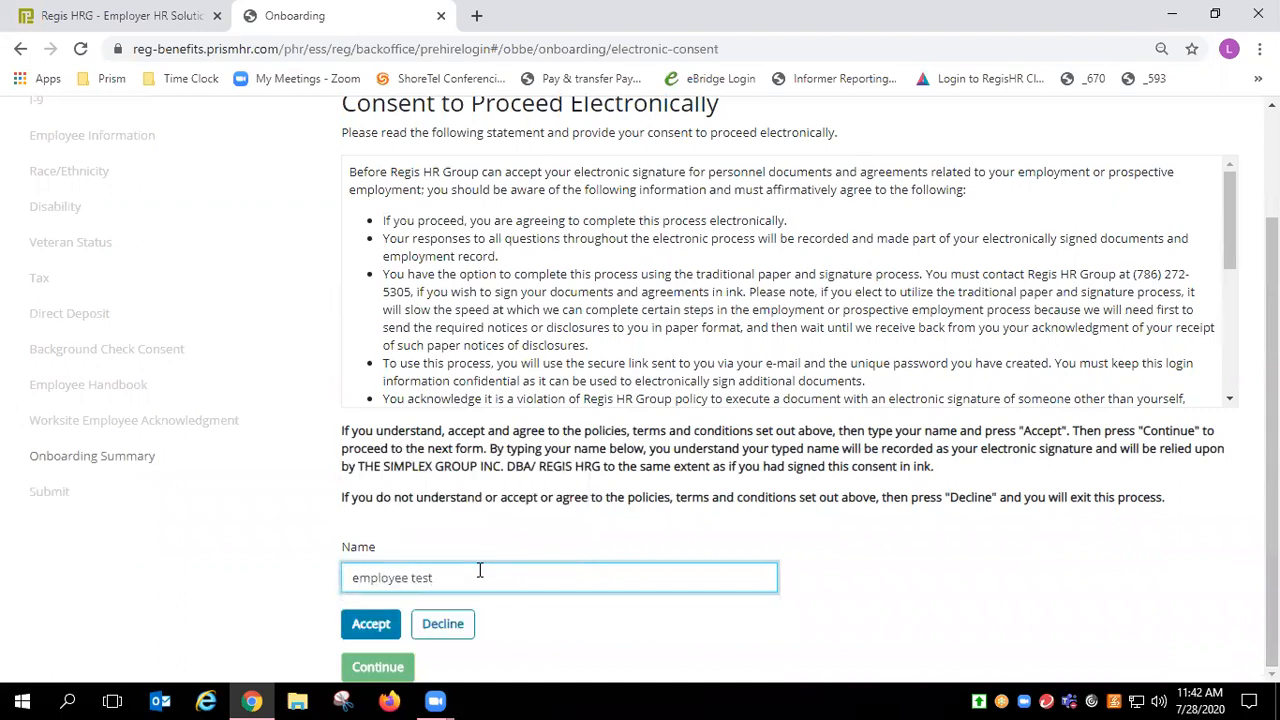
pyautogui.click(371, 624)
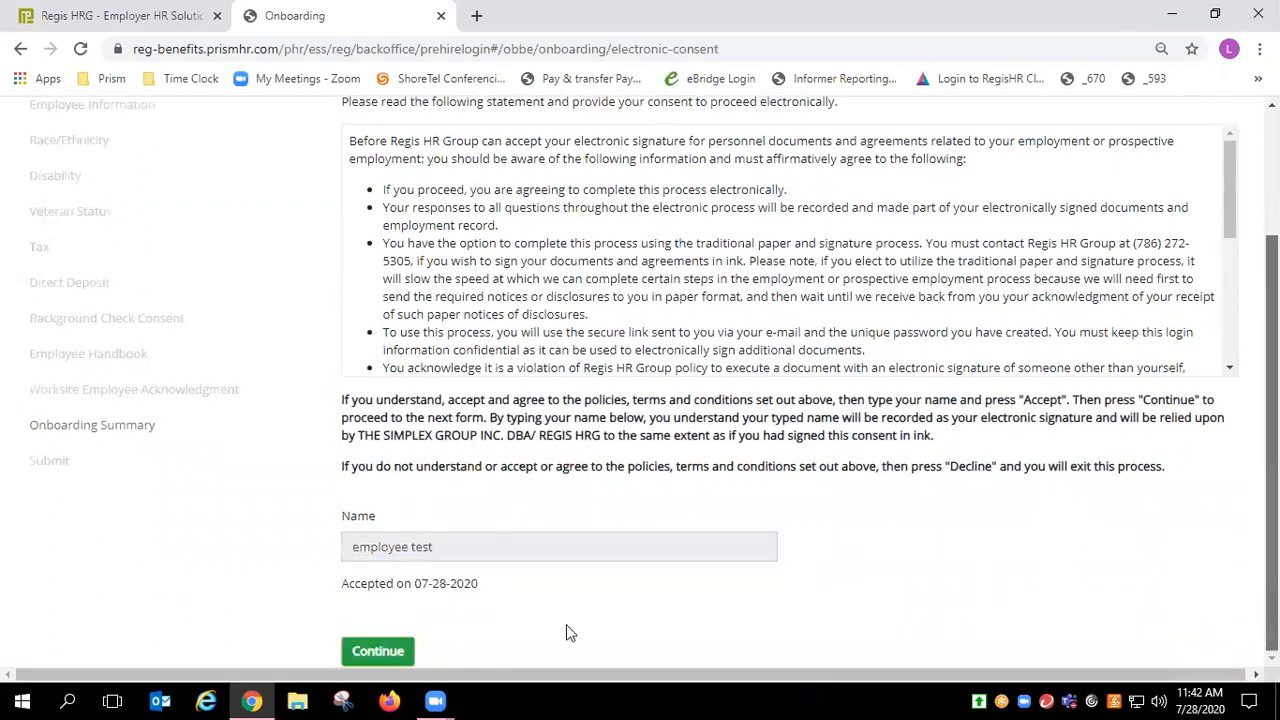
pyautogui.click(374, 651)
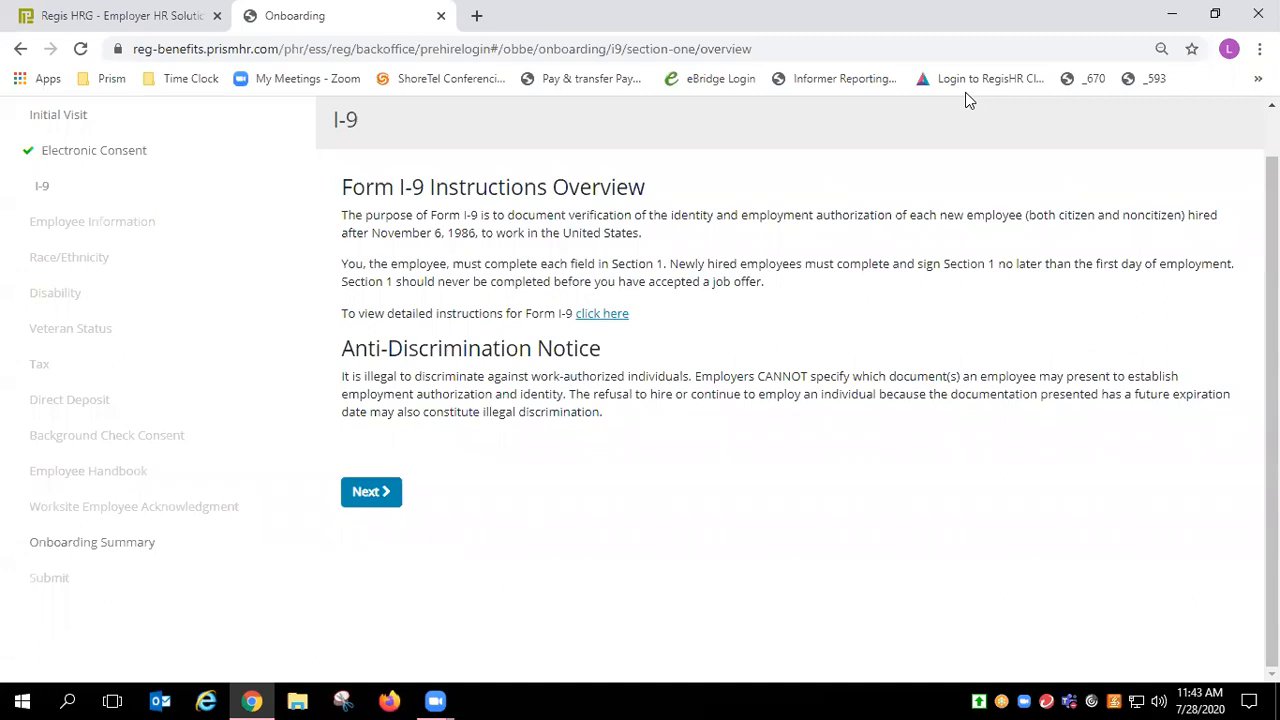
# Step: Enter the employee's last and first name, with N/A for middle initial and other last names
pyautogui.click(383, 490)
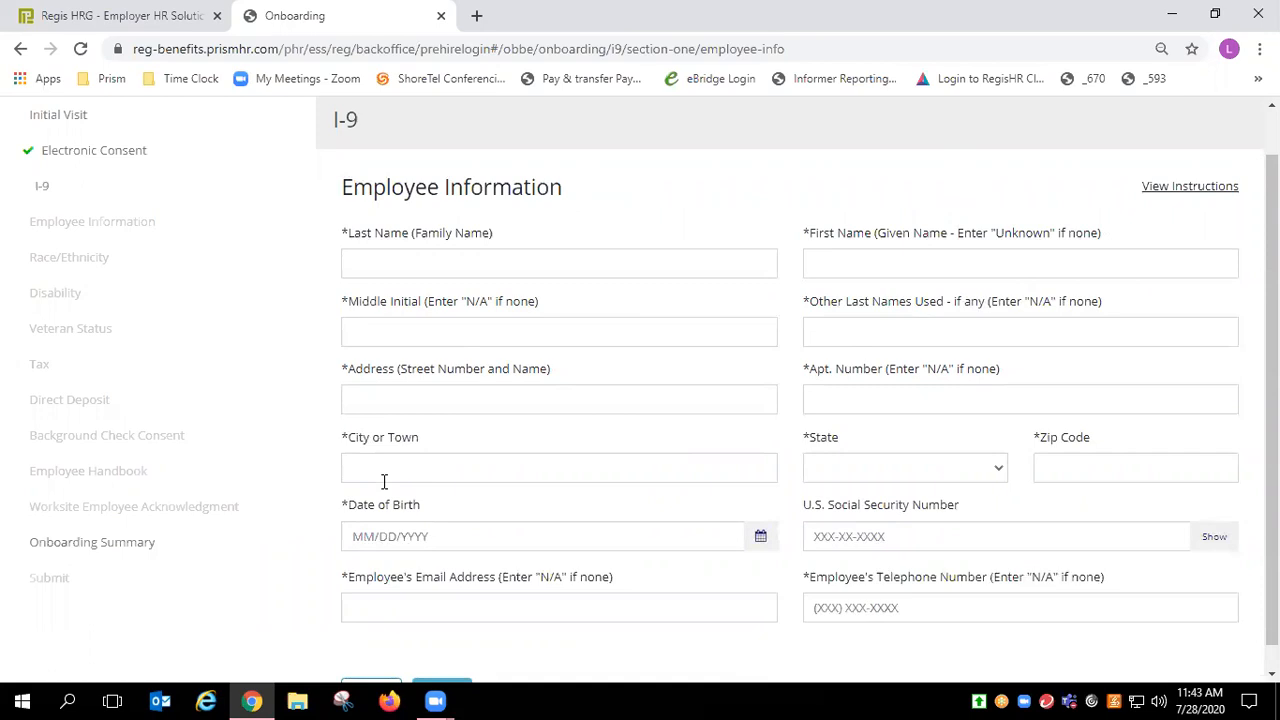
pyautogui.click(433, 264)
pyautogui.write('test')
pyautogui.press('Tab')
pyautogui.write('employee')
pyautogui.press('Tab')
pyautogui.write('m/a')
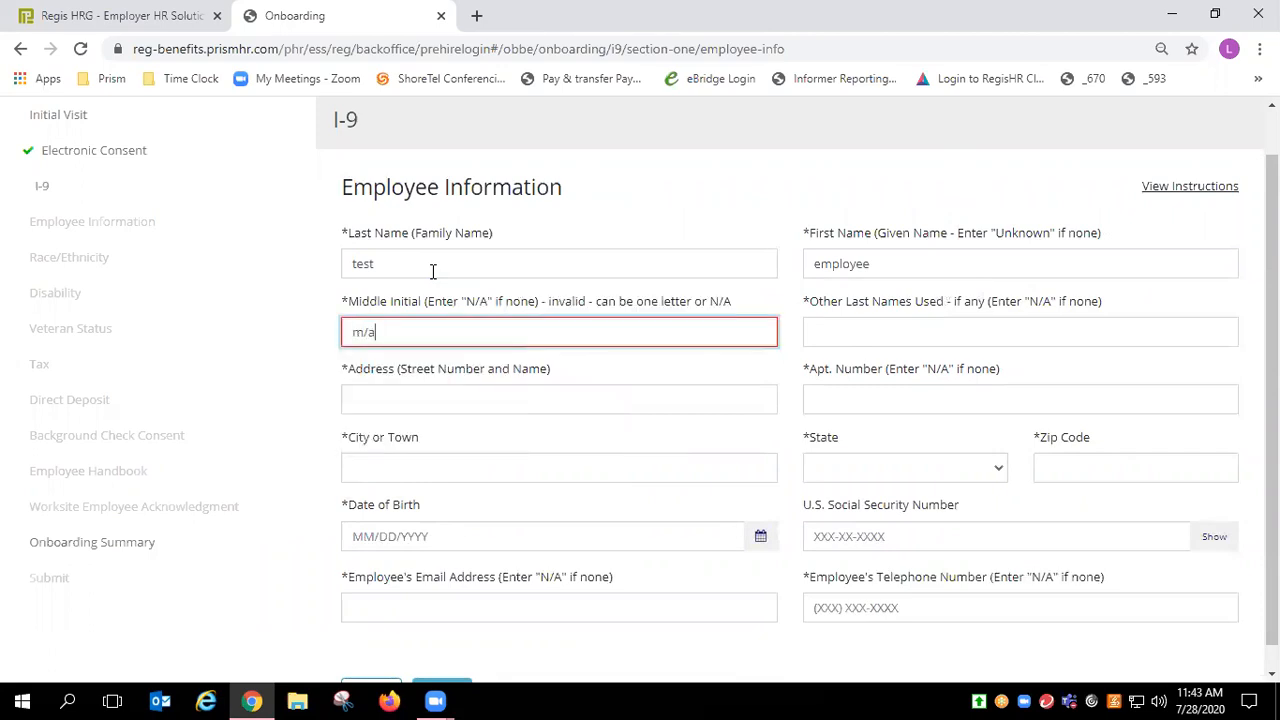
pyautogui.press('BackSpace')
pyautogui.press('BackSpace')
pyautogui.press('BackSpace')
pyautogui.write('N/A')
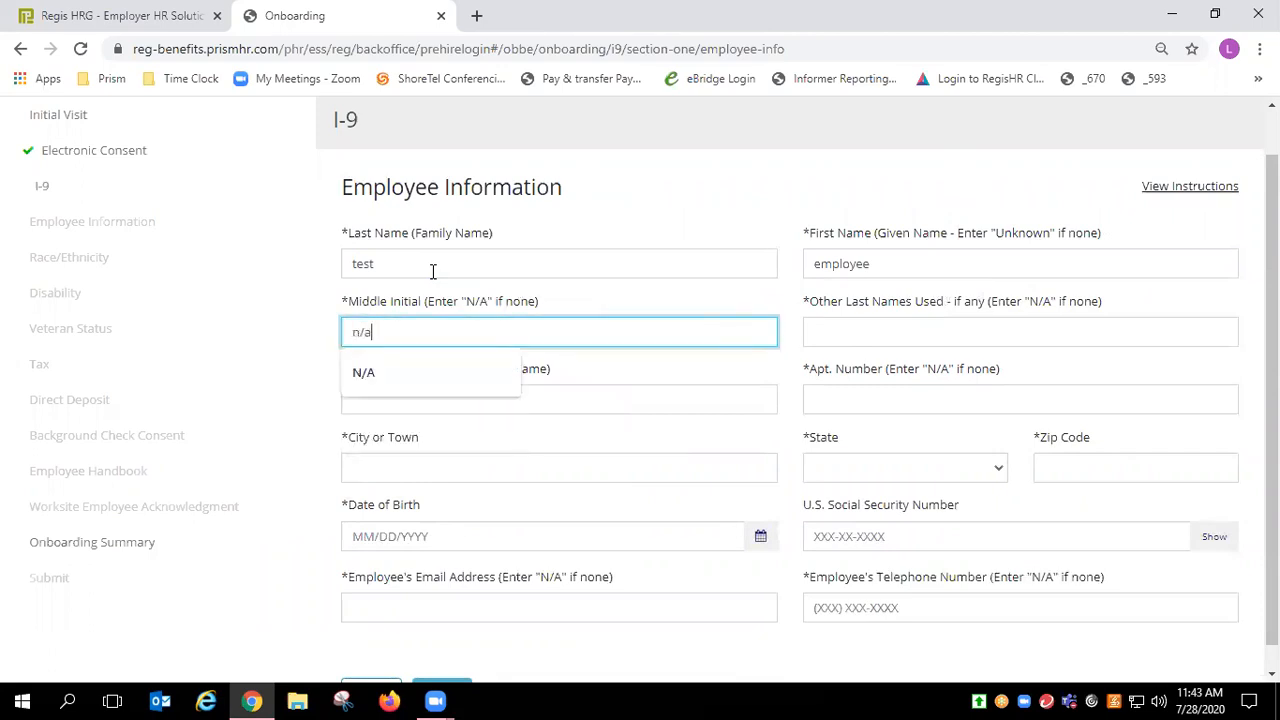
pyautogui.press('Tab')
pyautogui.write('N/A')
# Step: Fill in the employee's street address, apartment n/a, city, state FL and ZIP code
pyautogui.press('Tab')
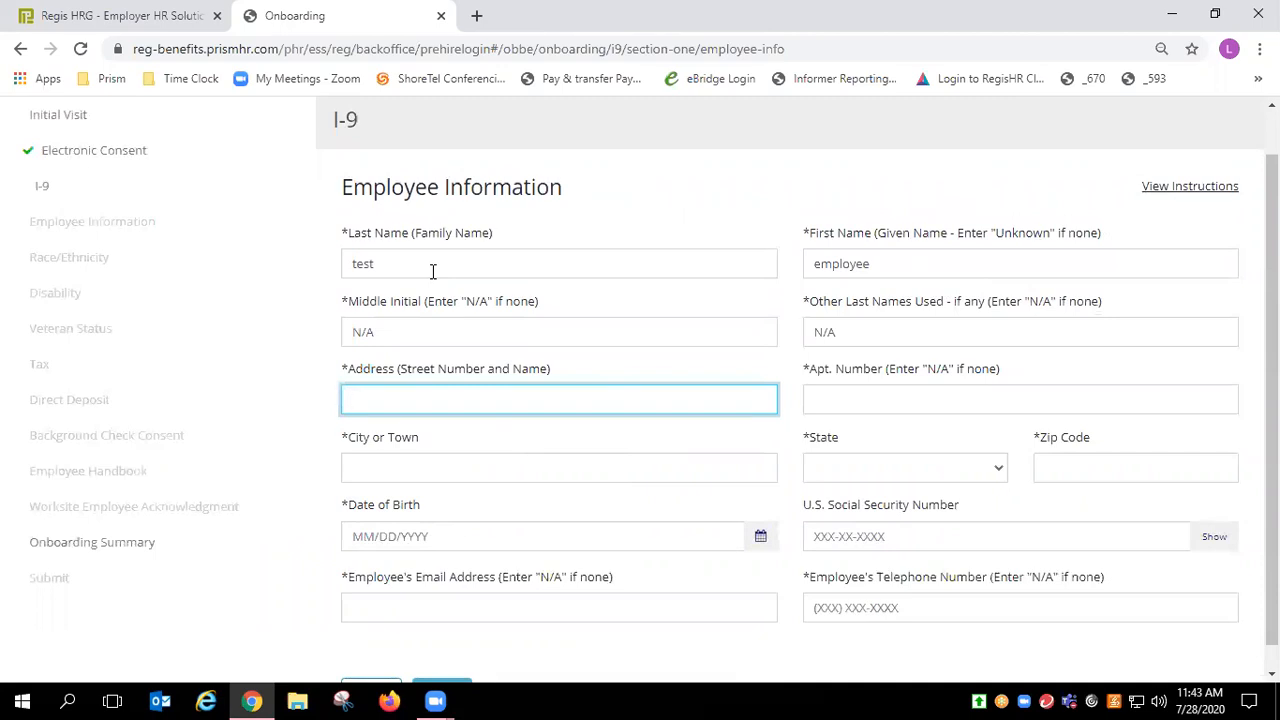
pyautogui.press('Tab')
pyautogui.write('n/a')
pyautogui.press('Tab')
pyautogui.write('Miami')
pyautogui.press('Tab')
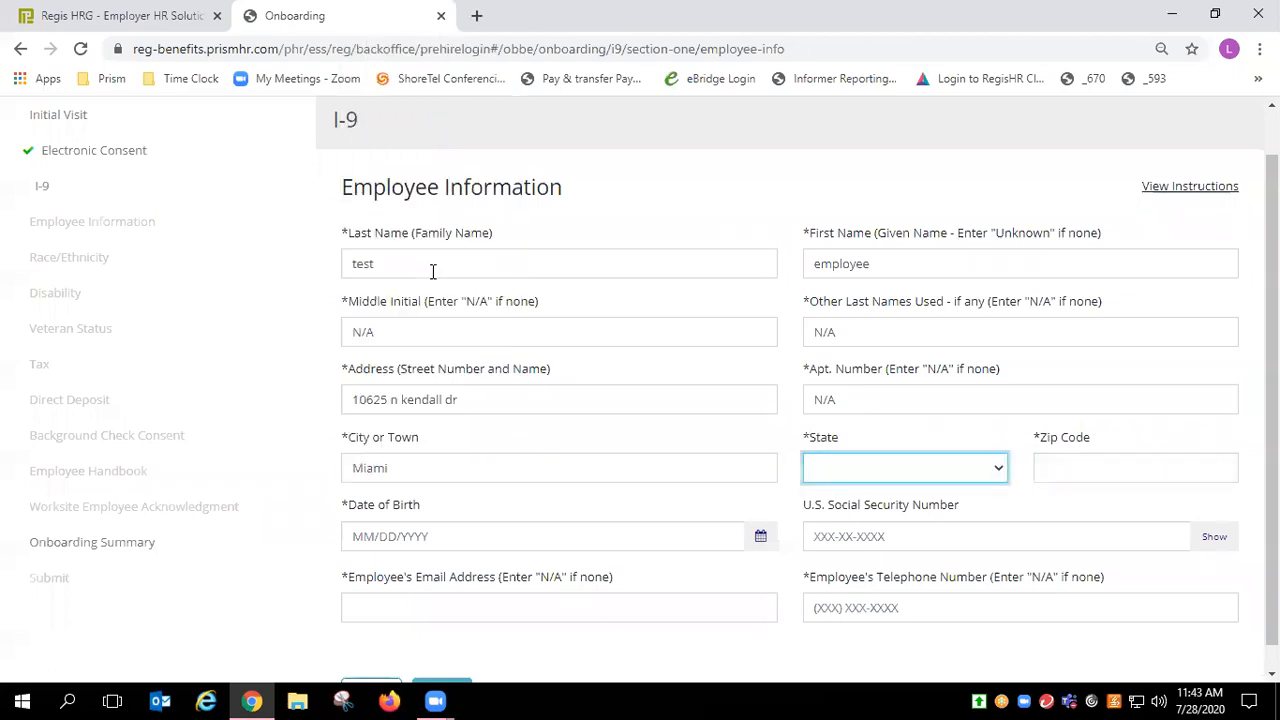
pyautogui.write('fl')
pyautogui.press('Tab')
pyautogui.write('33176')
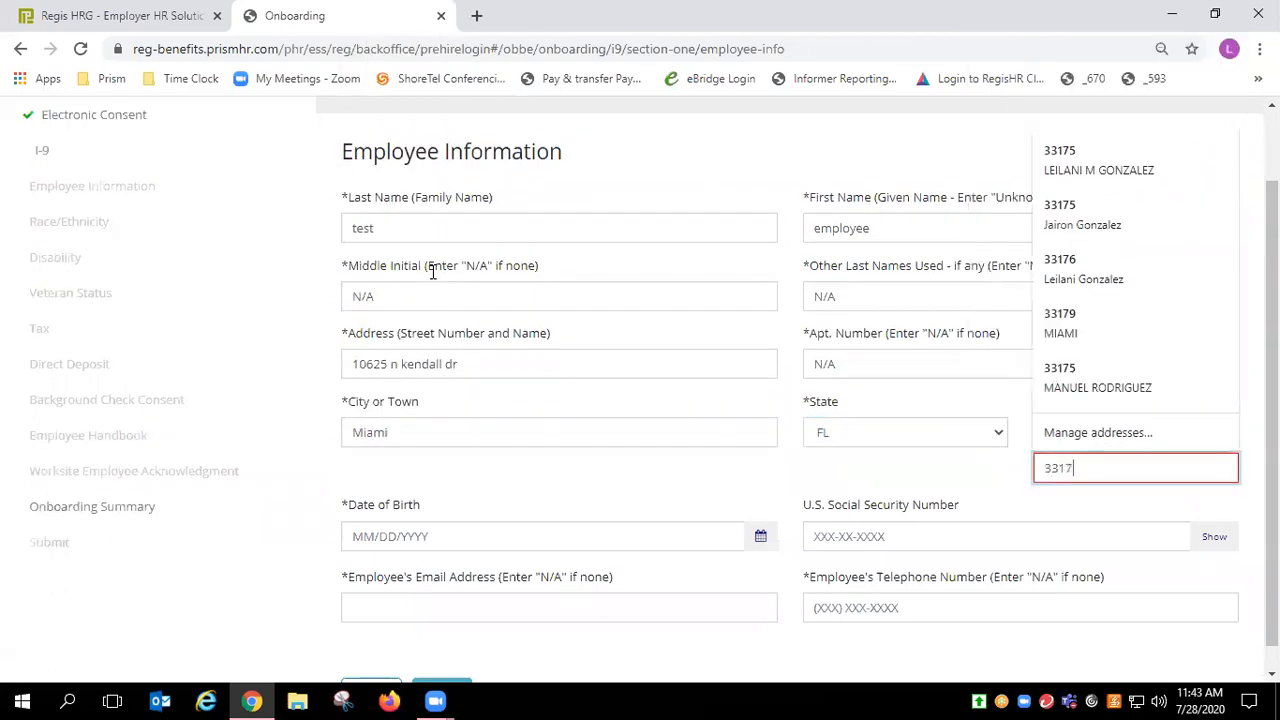
# Step: Add the birth date, SSN, e-mail and phone number, then save the I-9 employee information
pyautogui.press('Tab')
pyautogui.write('08/08/1988')
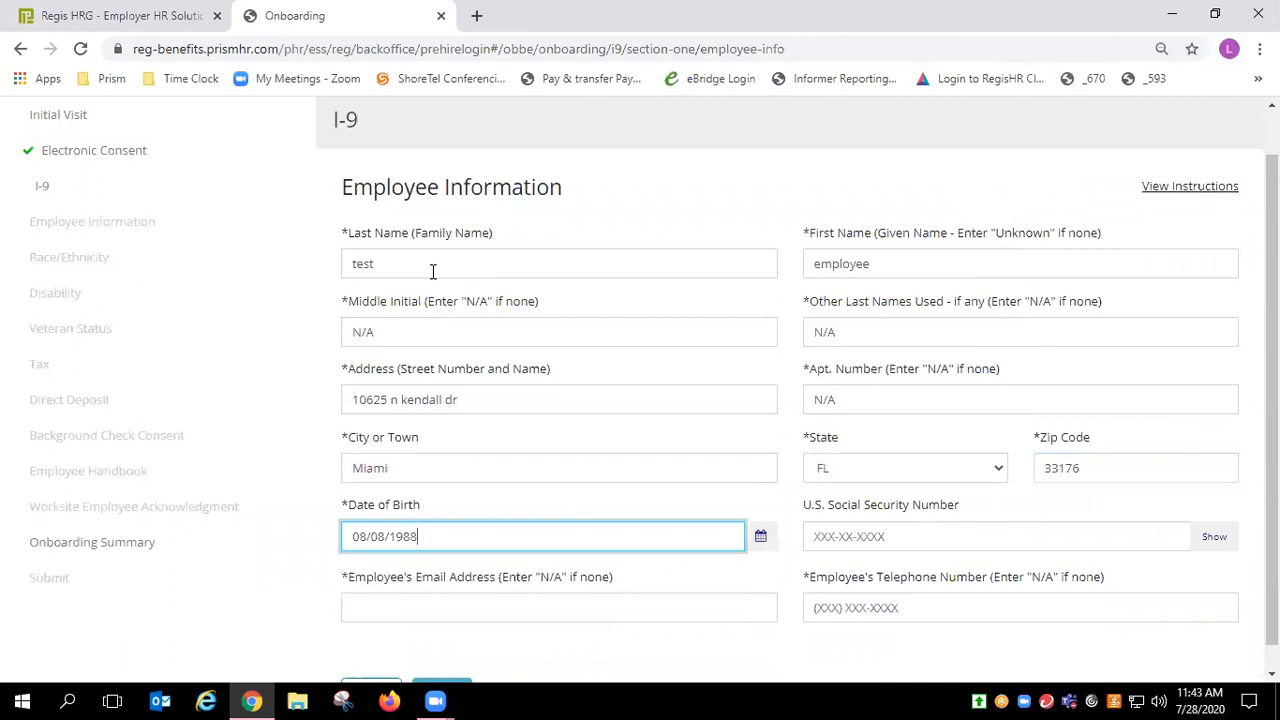
pyautogui.press('Tab')
pyautogui.press('Tab')
pyautogui.write('12345678')
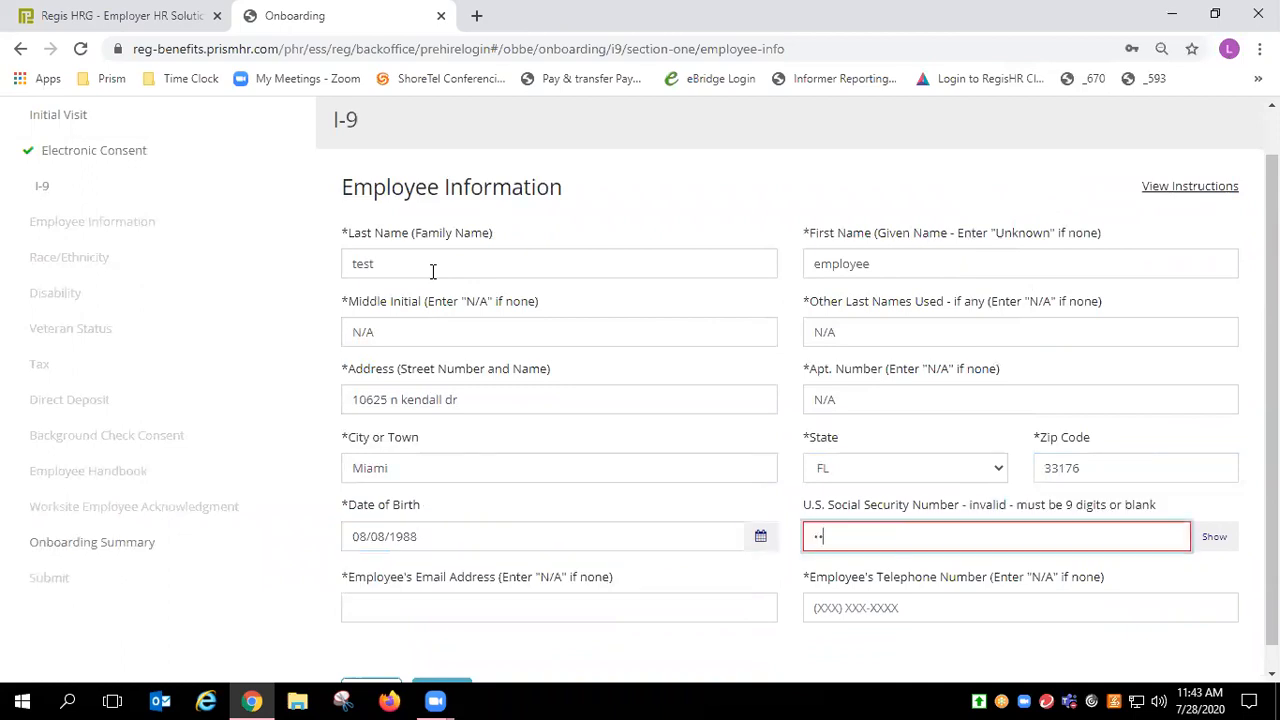
pyautogui.write('9')
pyautogui.press('Tab')
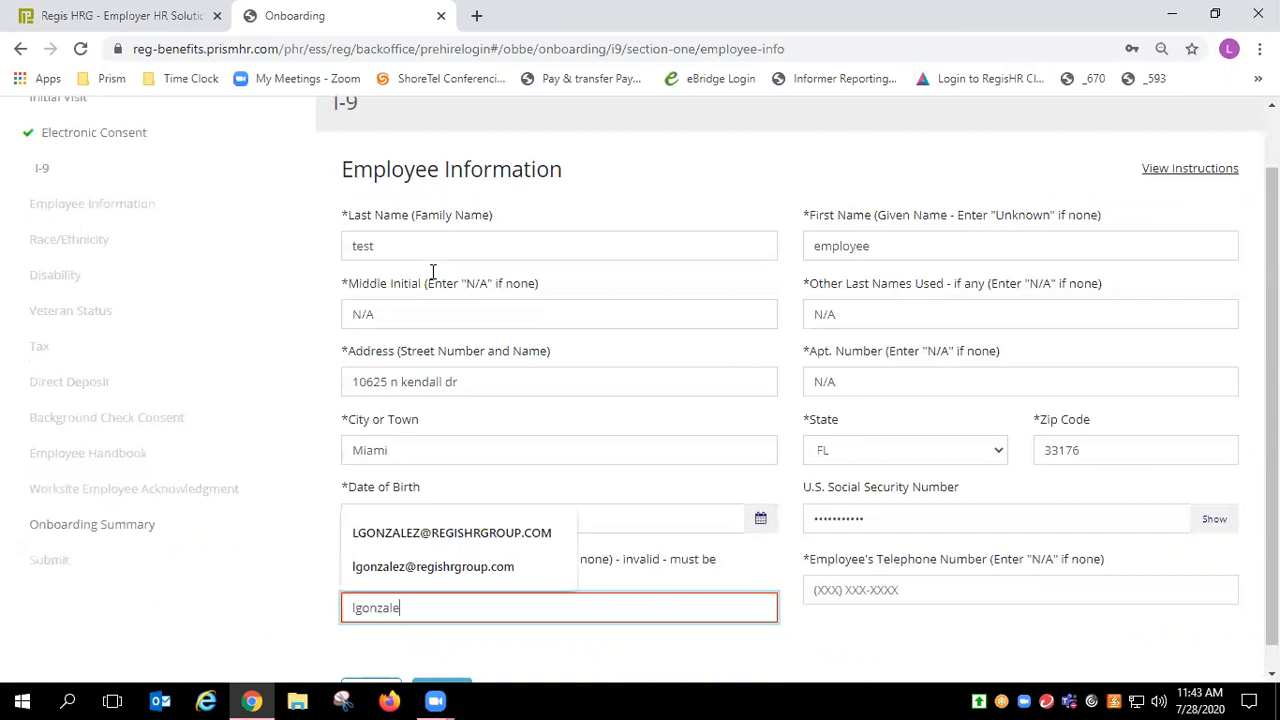
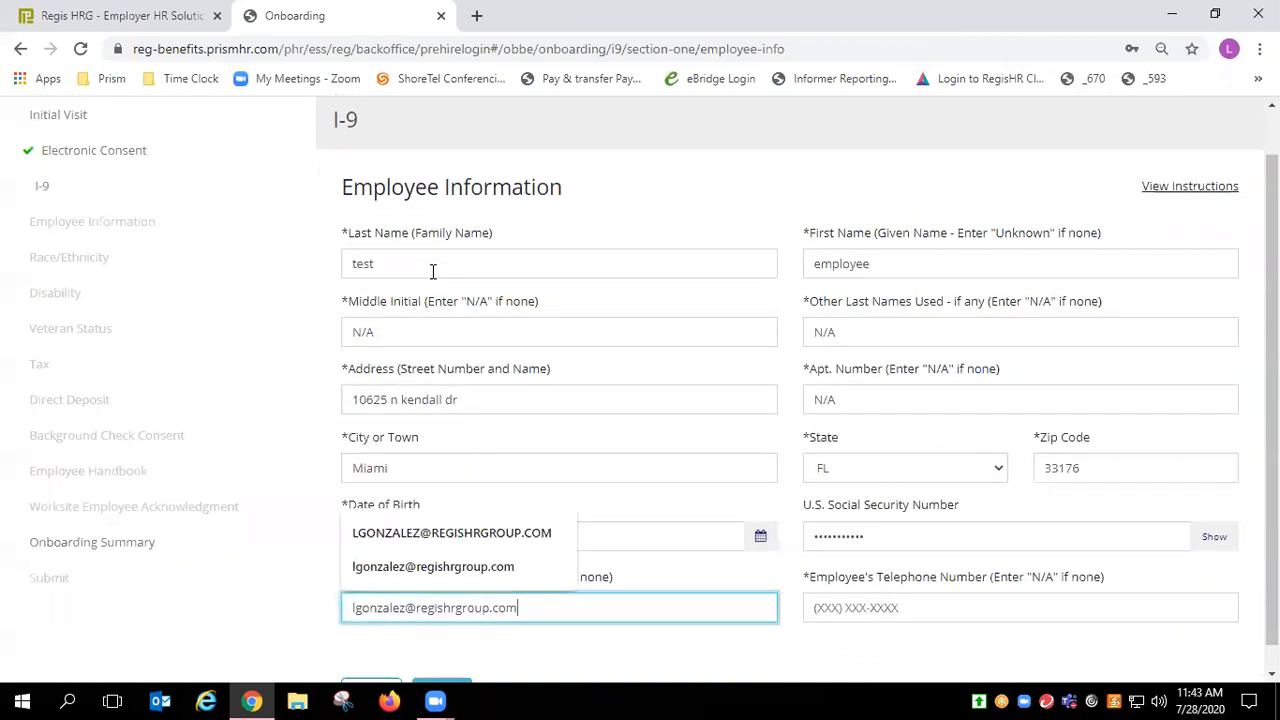
pyautogui.press('Tab')
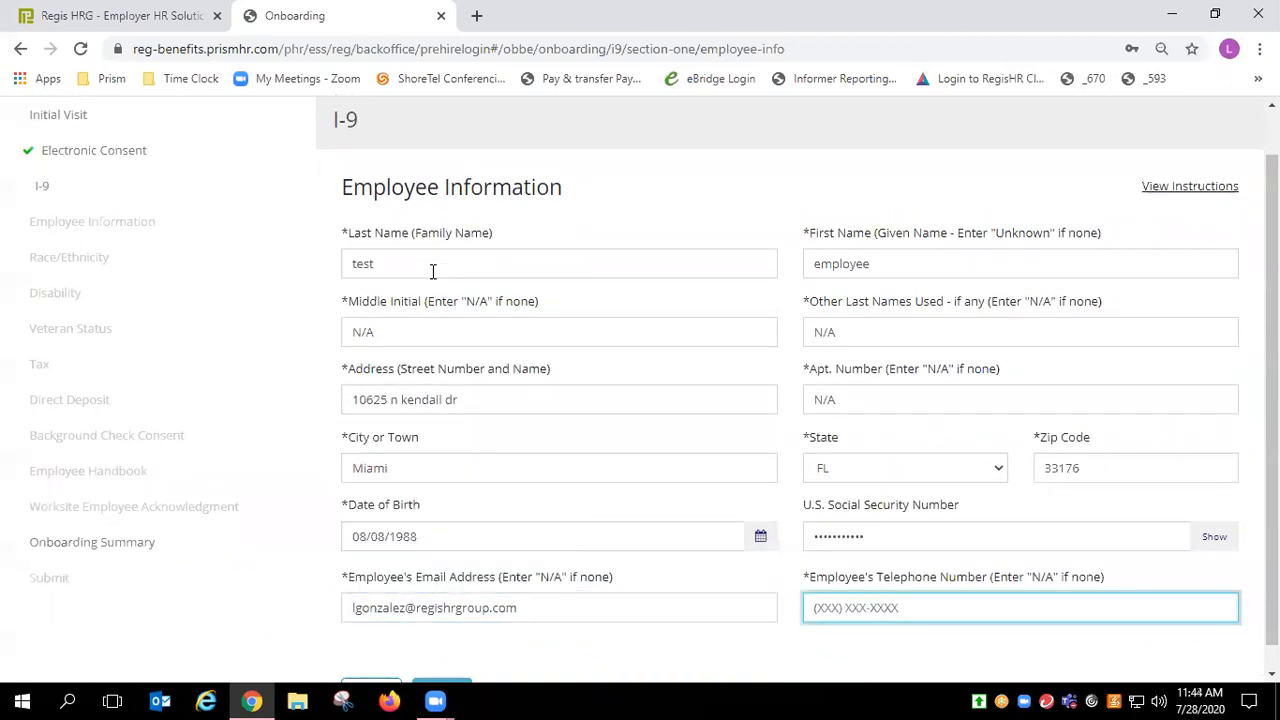
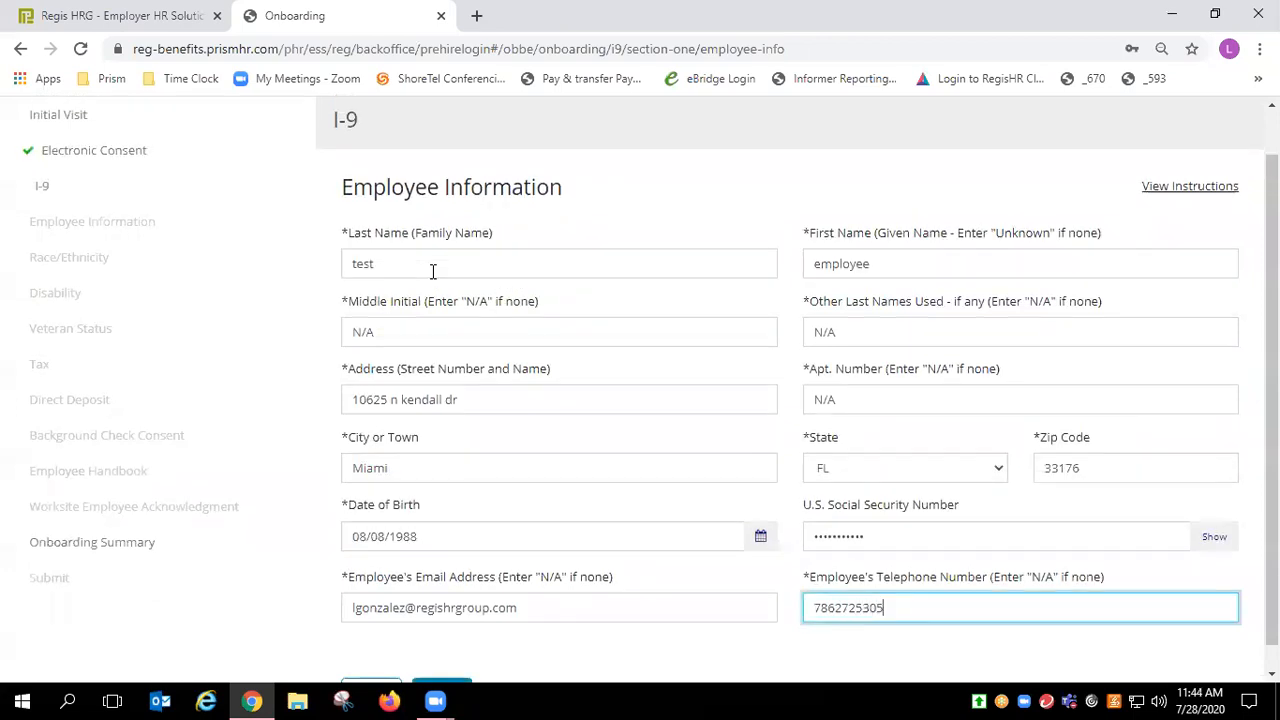
pyautogui.scroll(-1, 640, 400)
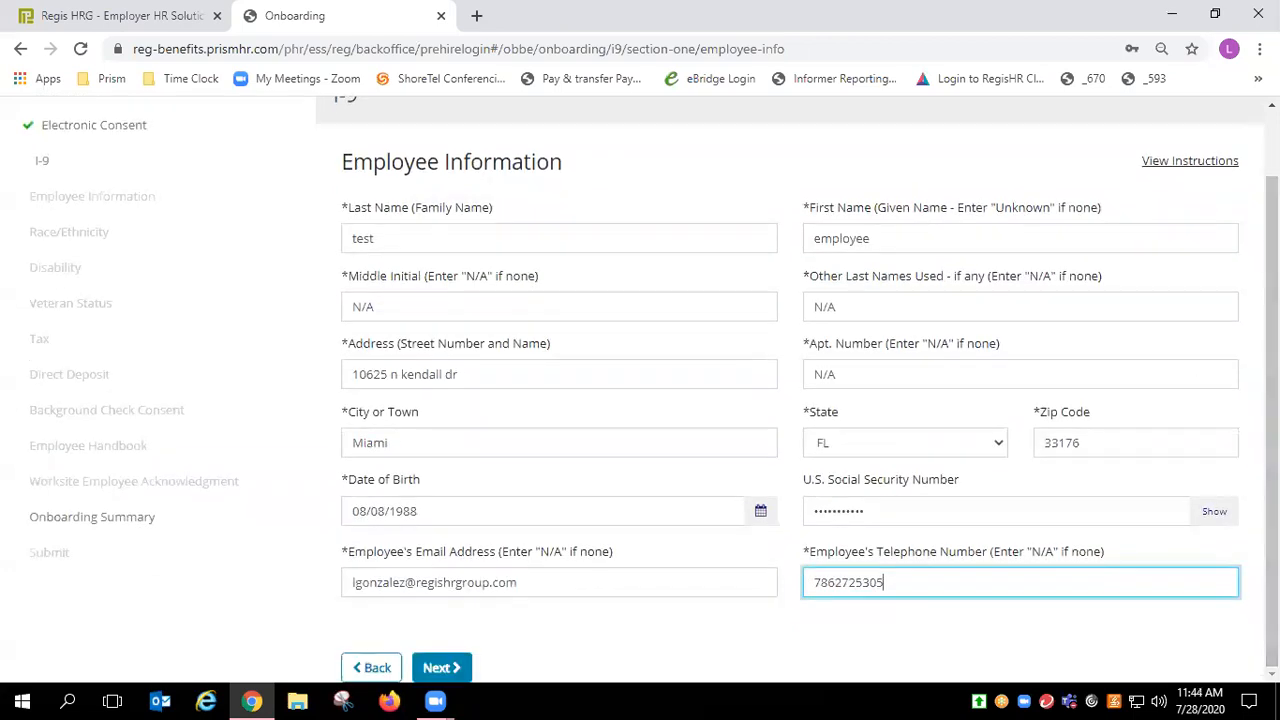
pyautogui.click(448, 664)
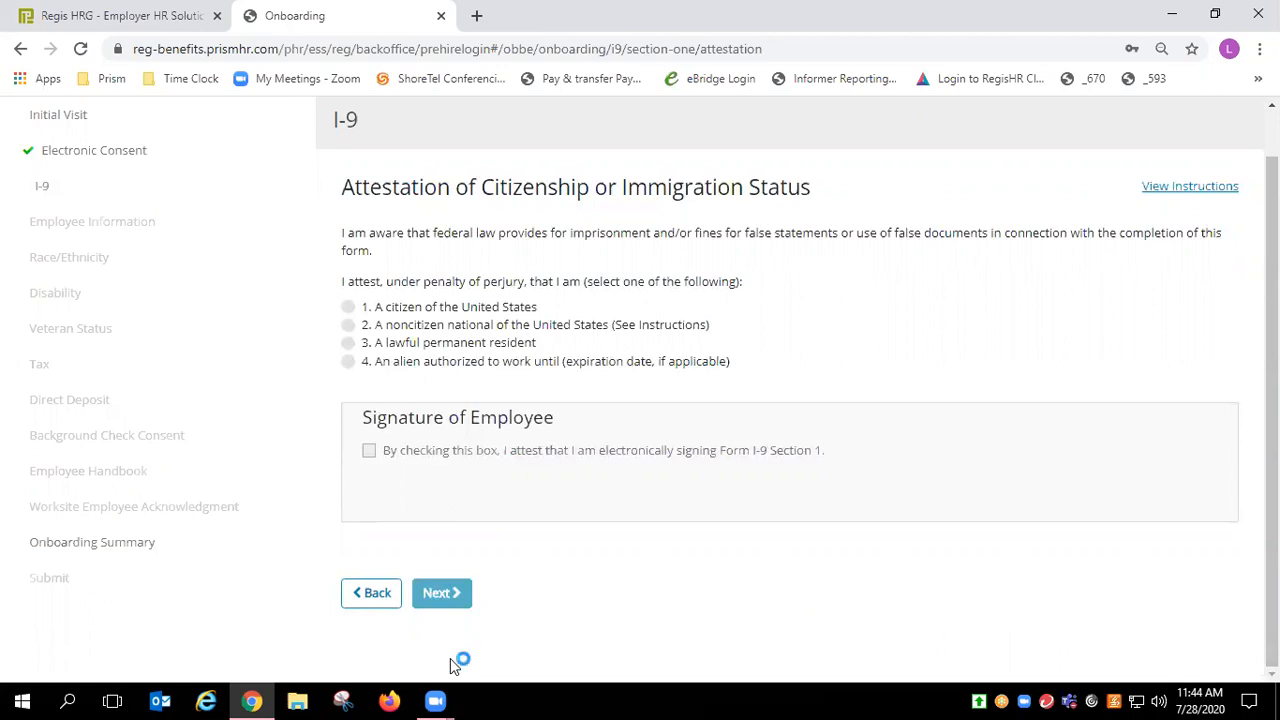
# Step: Attest to being a U.S. citizen and electronically sign I-9 Section 1
pyautogui.click(348, 307)
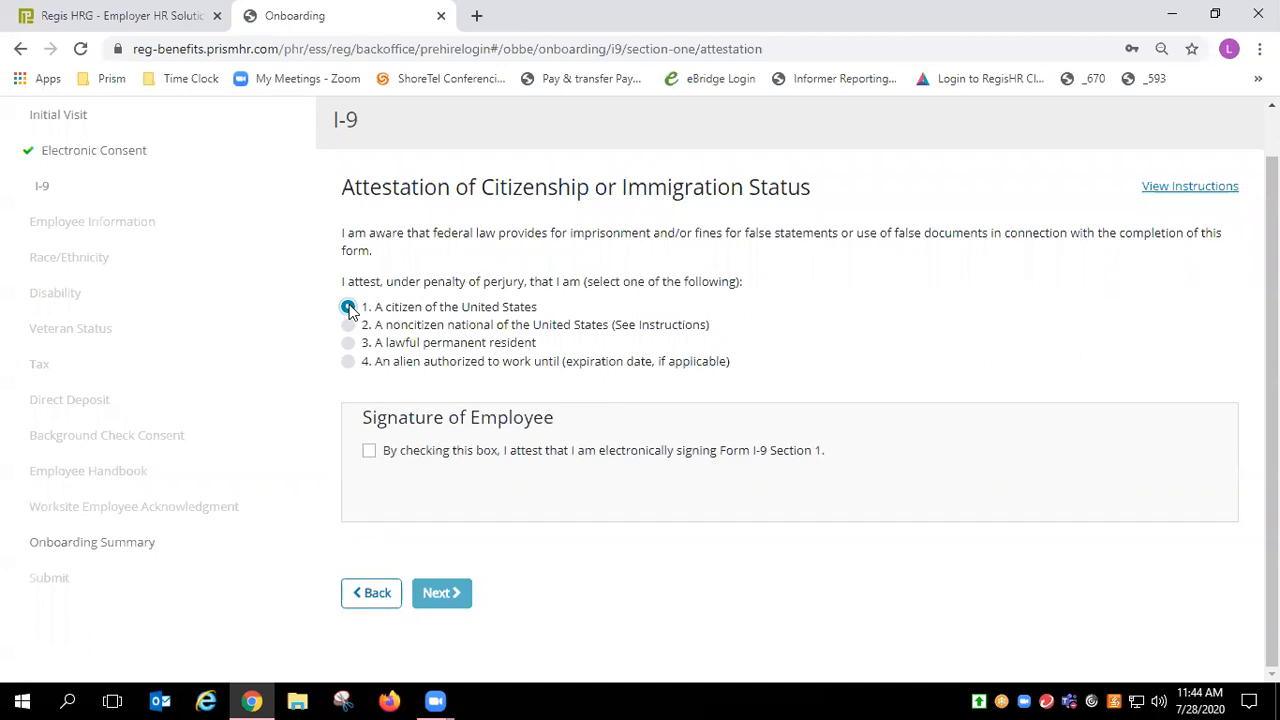
pyautogui.click(369, 451)
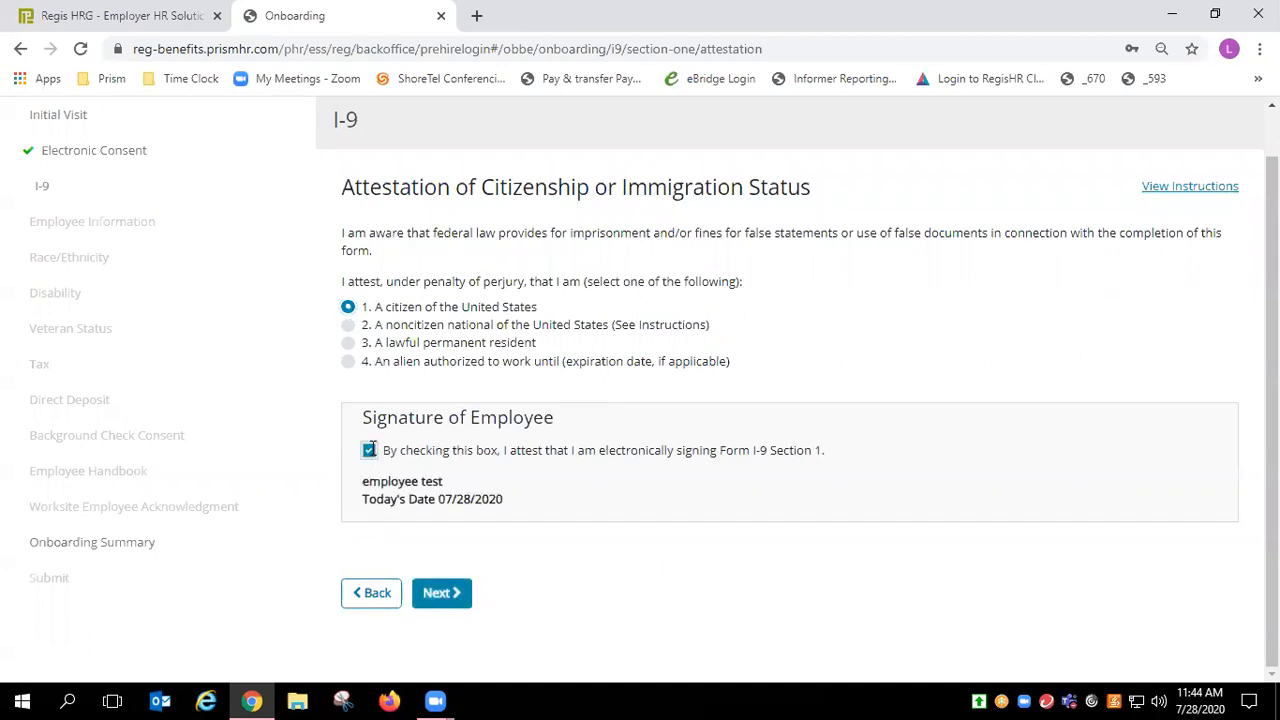
pyautogui.click(446, 594)
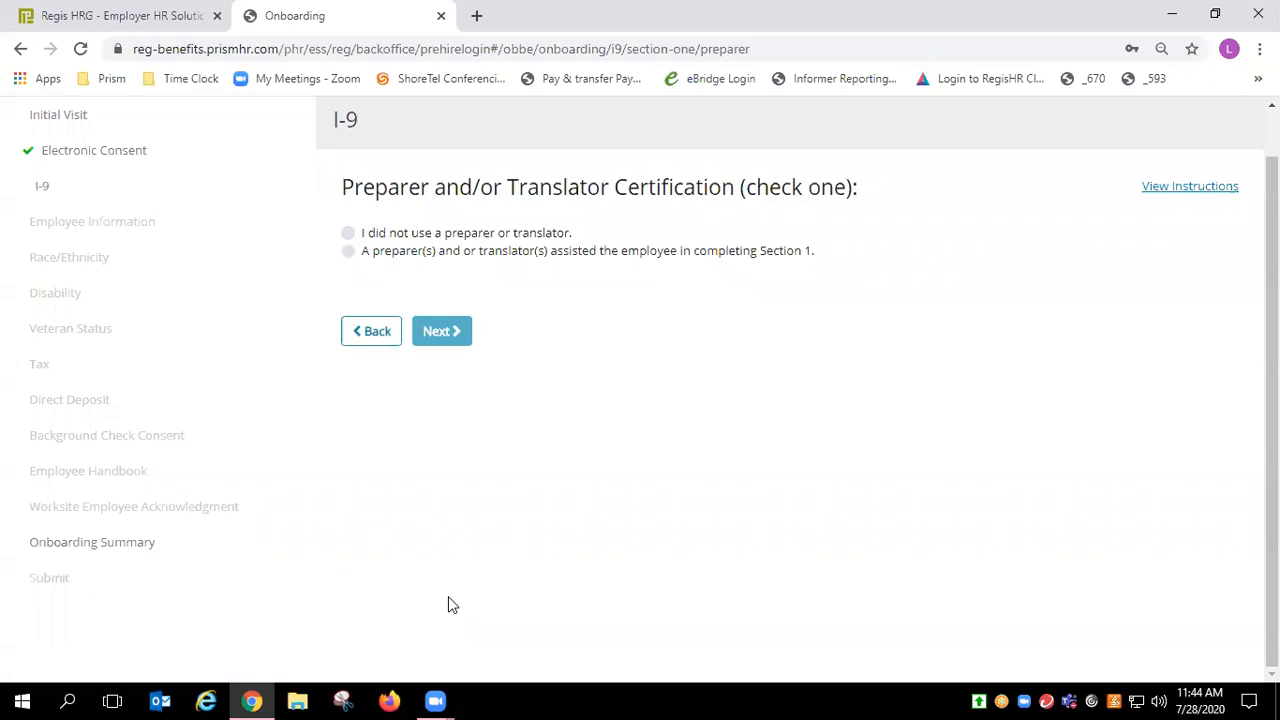
# Step: Certify no preparer or translator was used, then review and submit Form I-9 Section 1
pyautogui.click(349, 233)
pyautogui.click(438, 338)
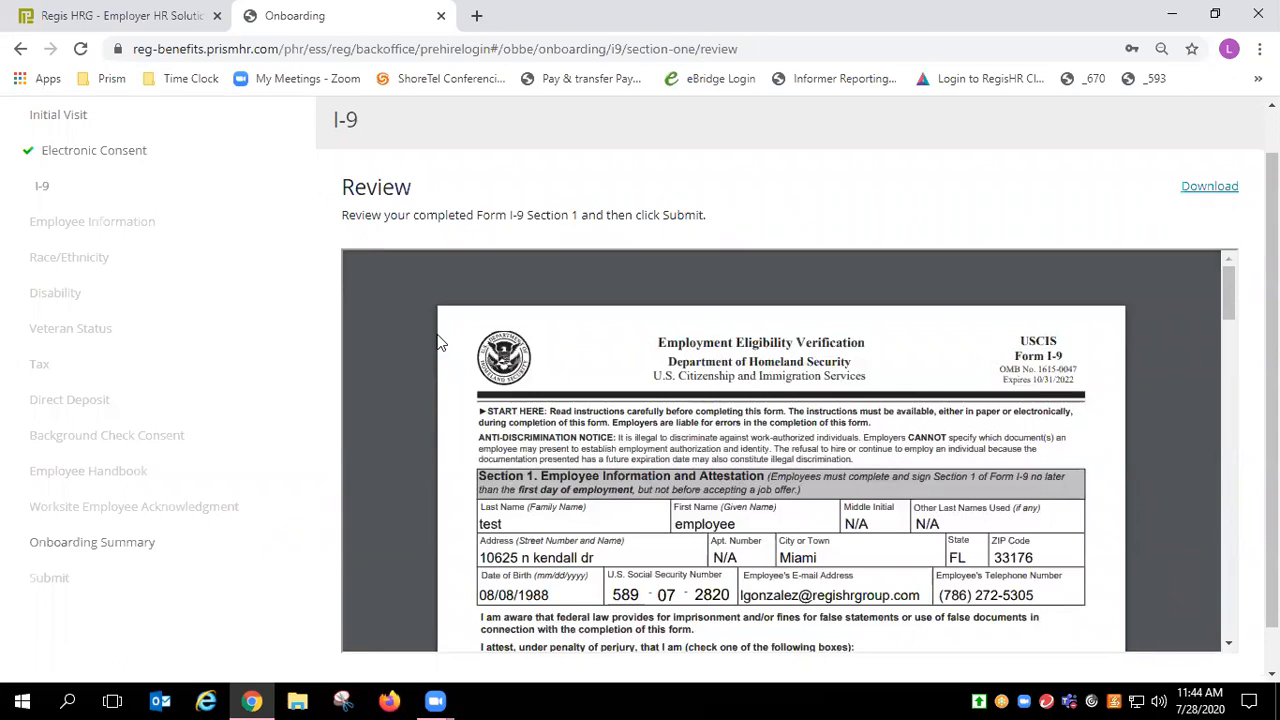
pyautogui.scroll(-1, 640, 400)
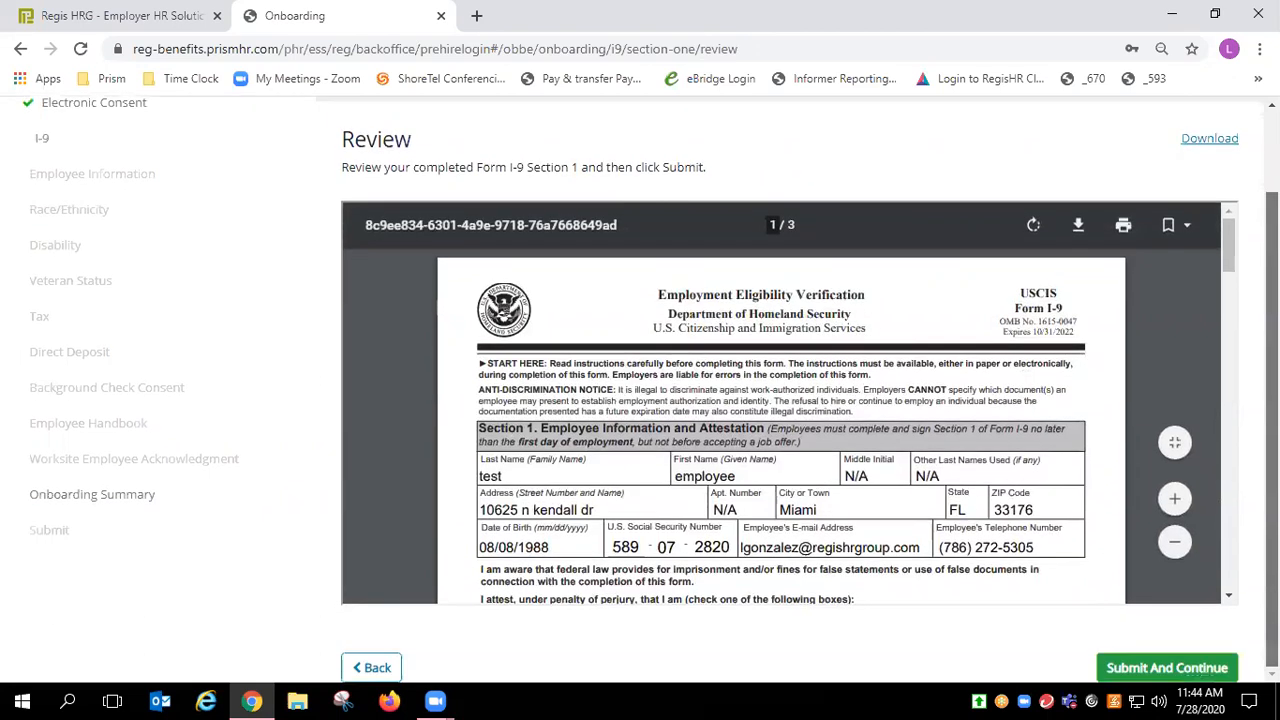
pyautogui.click(1140, 668)
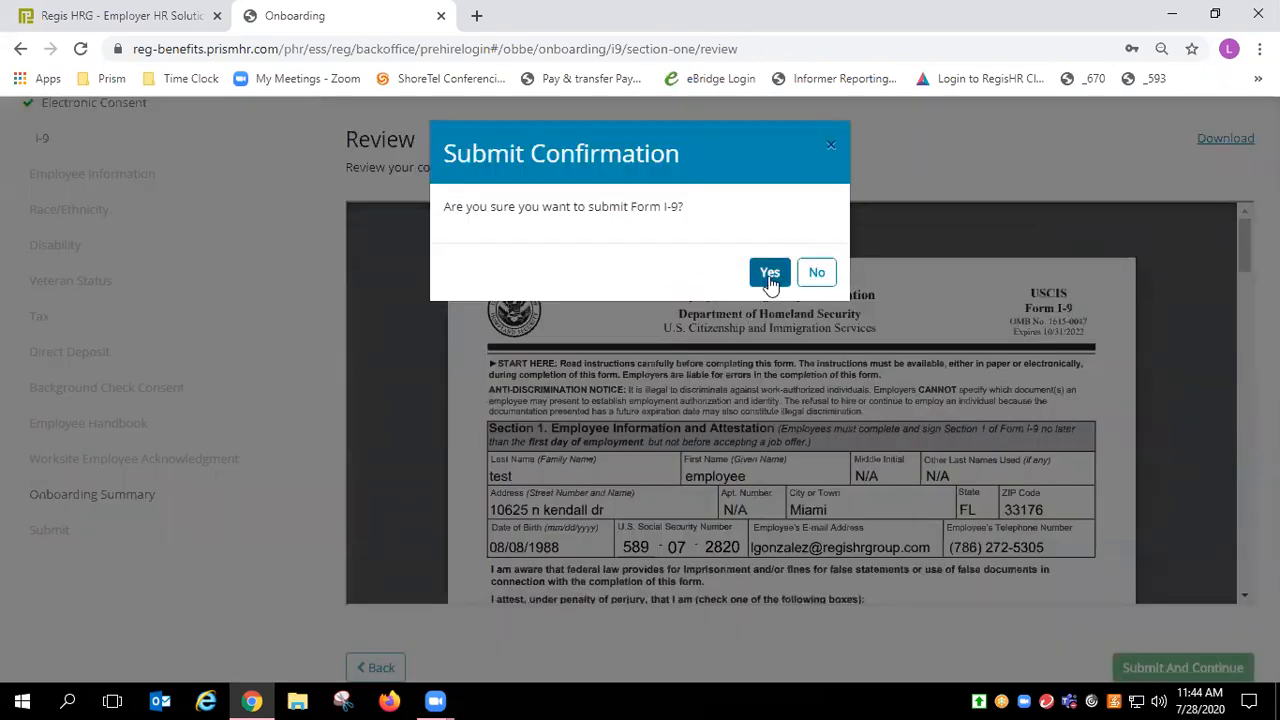
pyautogui.click(769, 273)
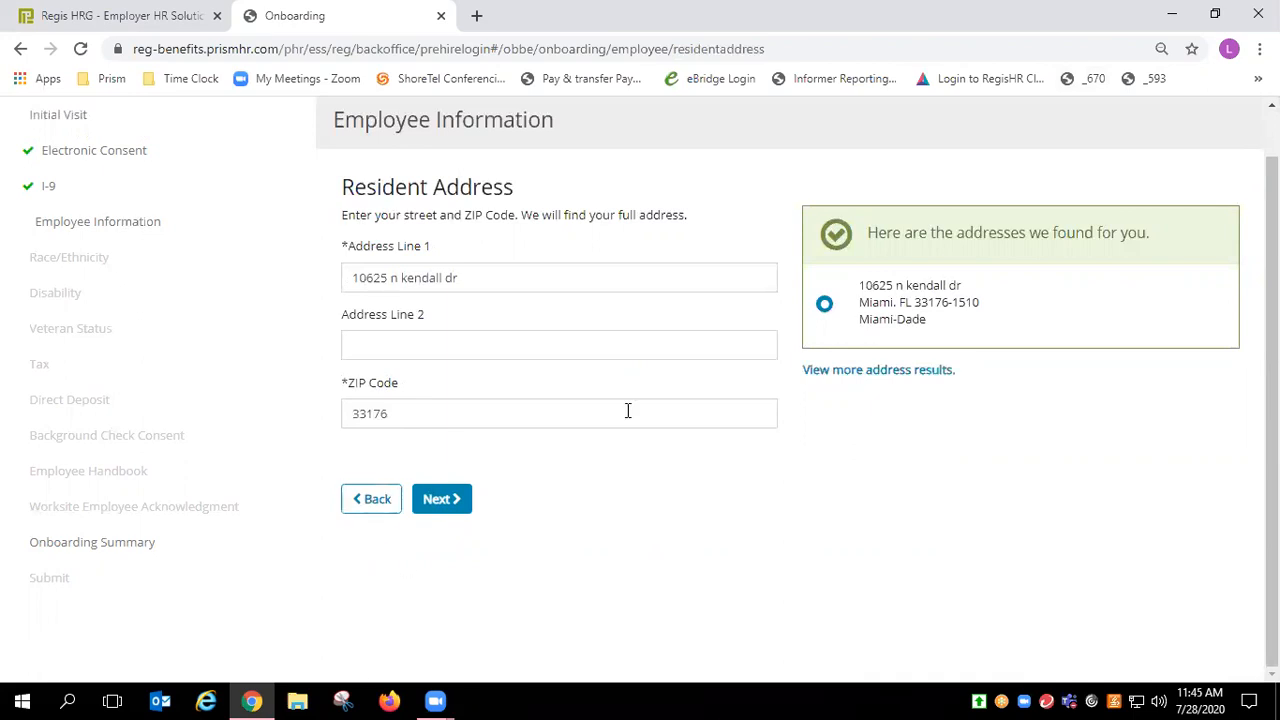
# Step: Accept the suggested resident address, keep the same mailing address, and submit the Employee Information Form
pyautogui.click(440, 500)
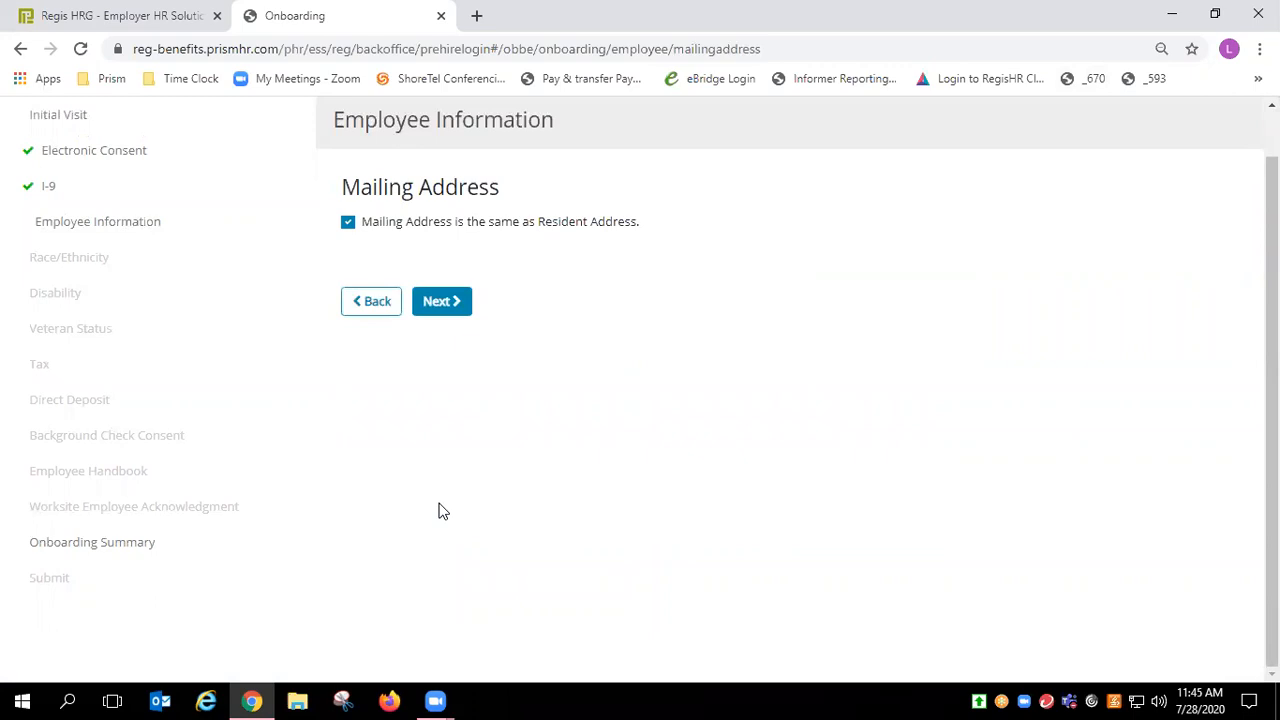
pyautogui.click(441, 301)
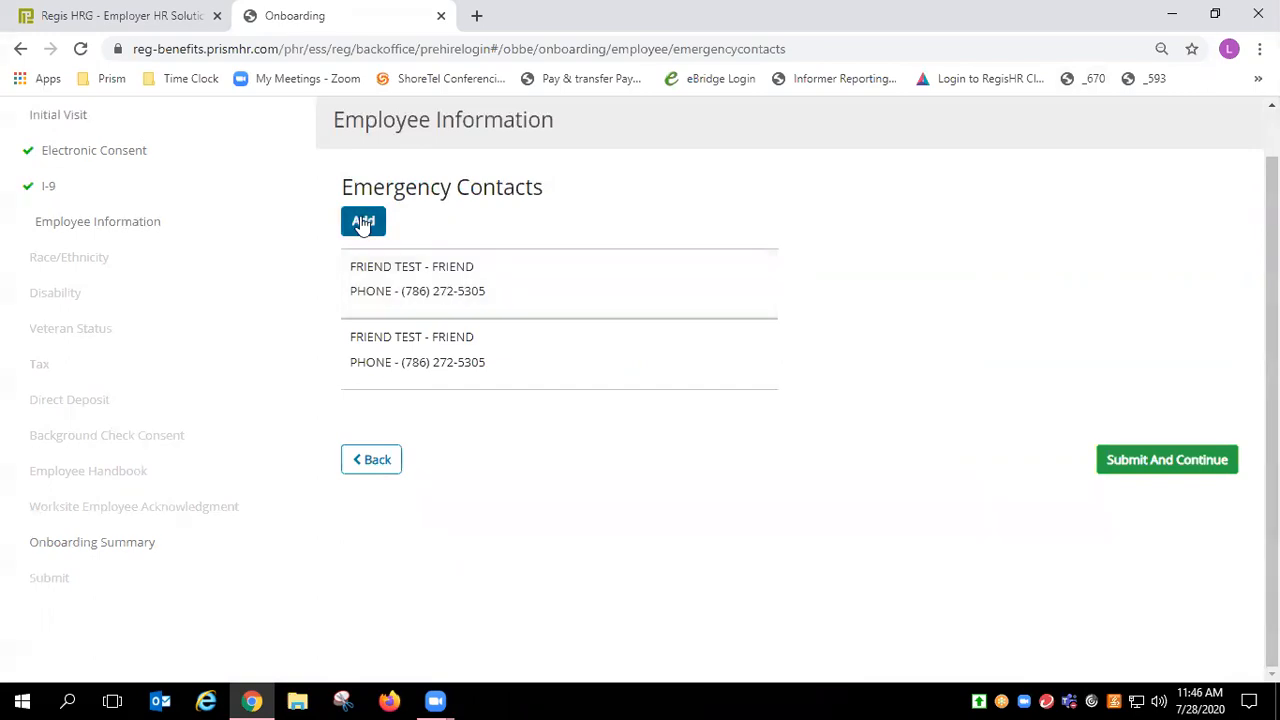
pyautogui.click(1151, 468)
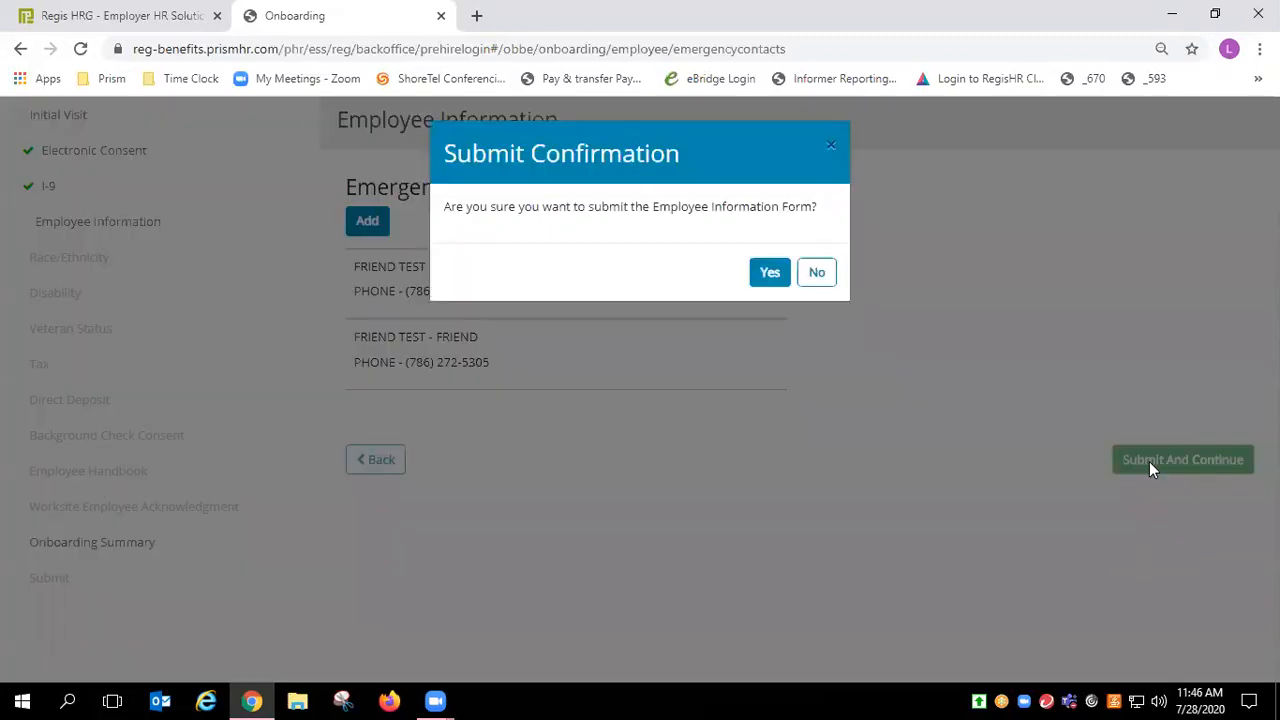
pyautogui.click(768, 278)
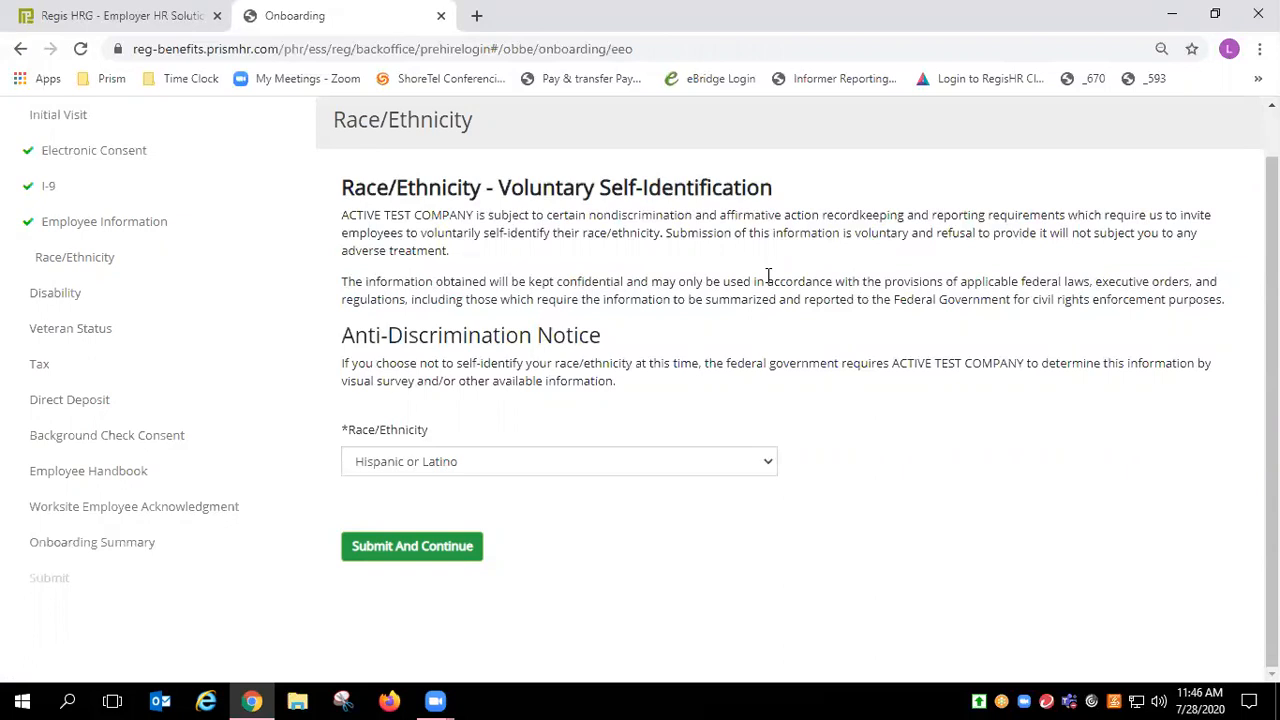
# Step: Submit Hispanic or Latino for race/ethnicity, no disability, and not a veteran
pyautogui.click(414, 547)
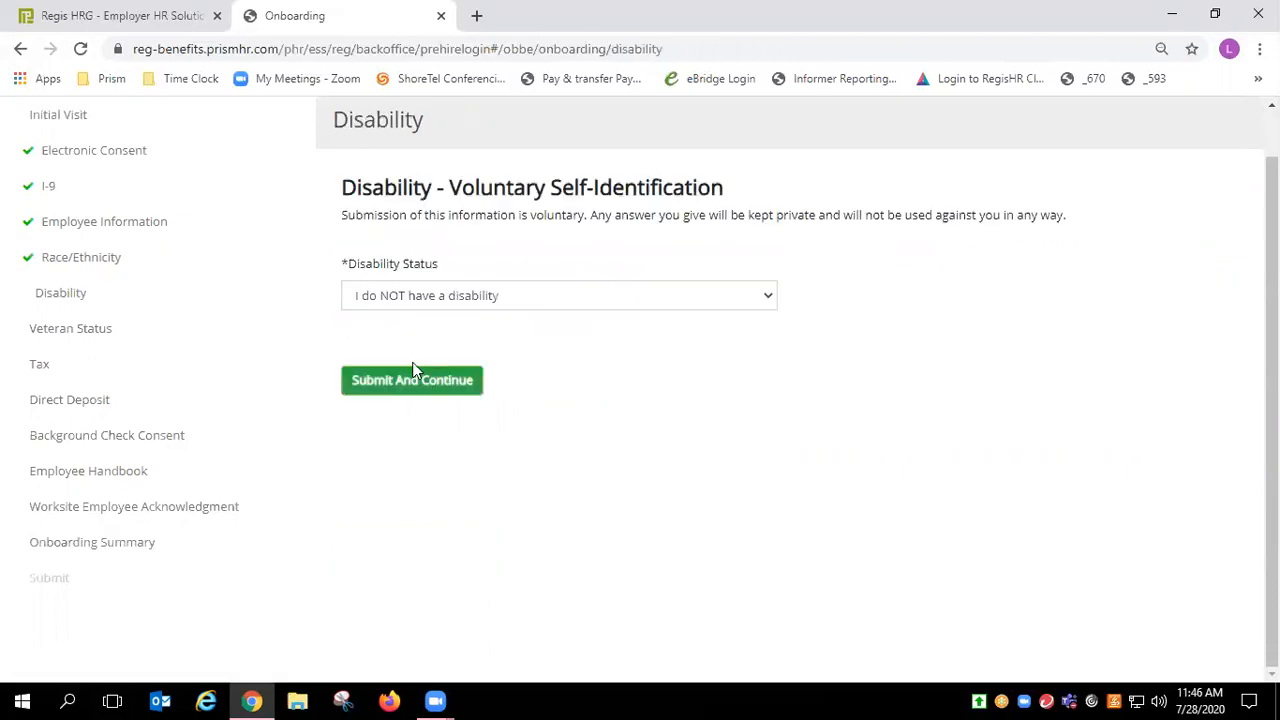
pyautogui.click(399, 379)
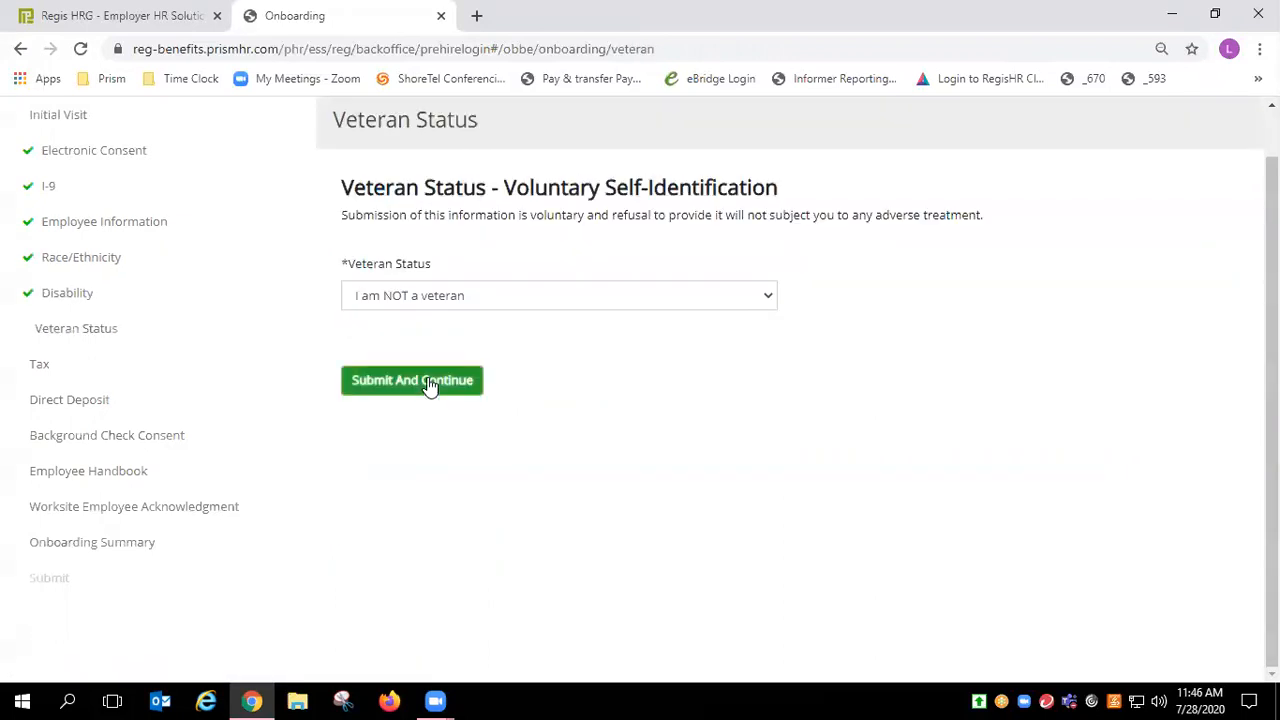
pyautogui.click(428, 378)
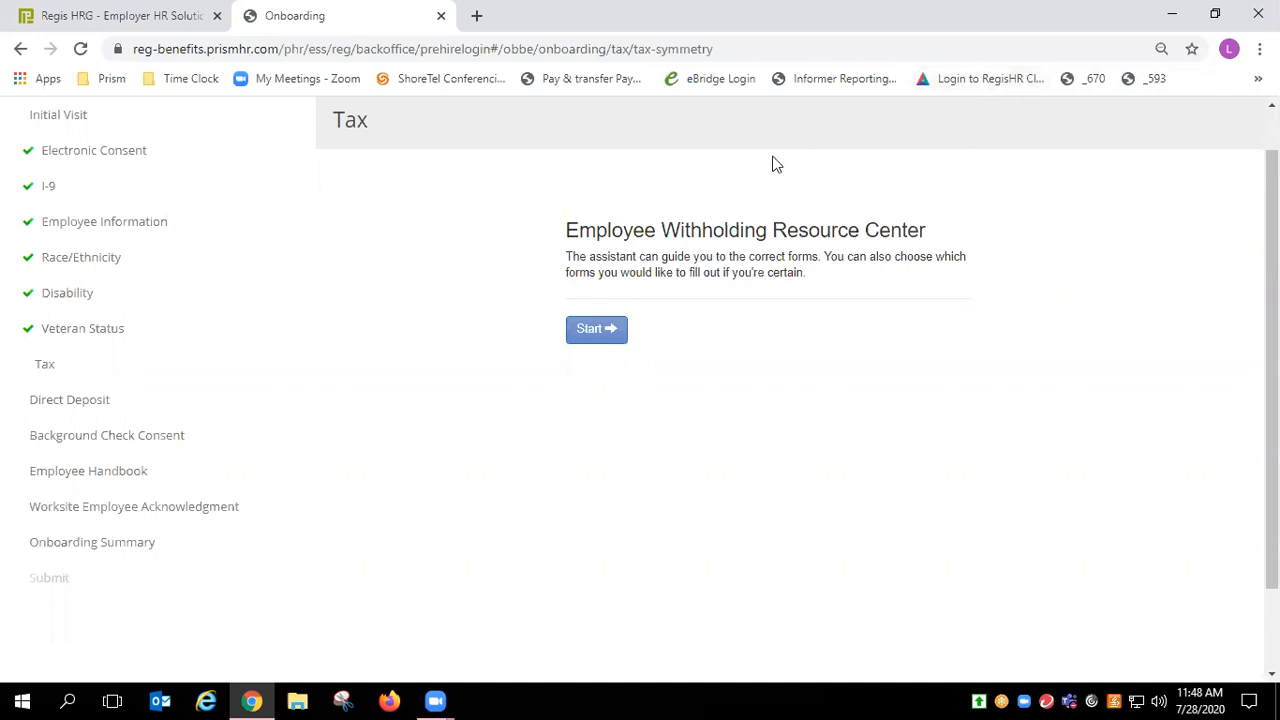
# Step: Start the Employee Withholding Resource Center and continue into the federal withholding survey
pyautogui.click(622, 334)
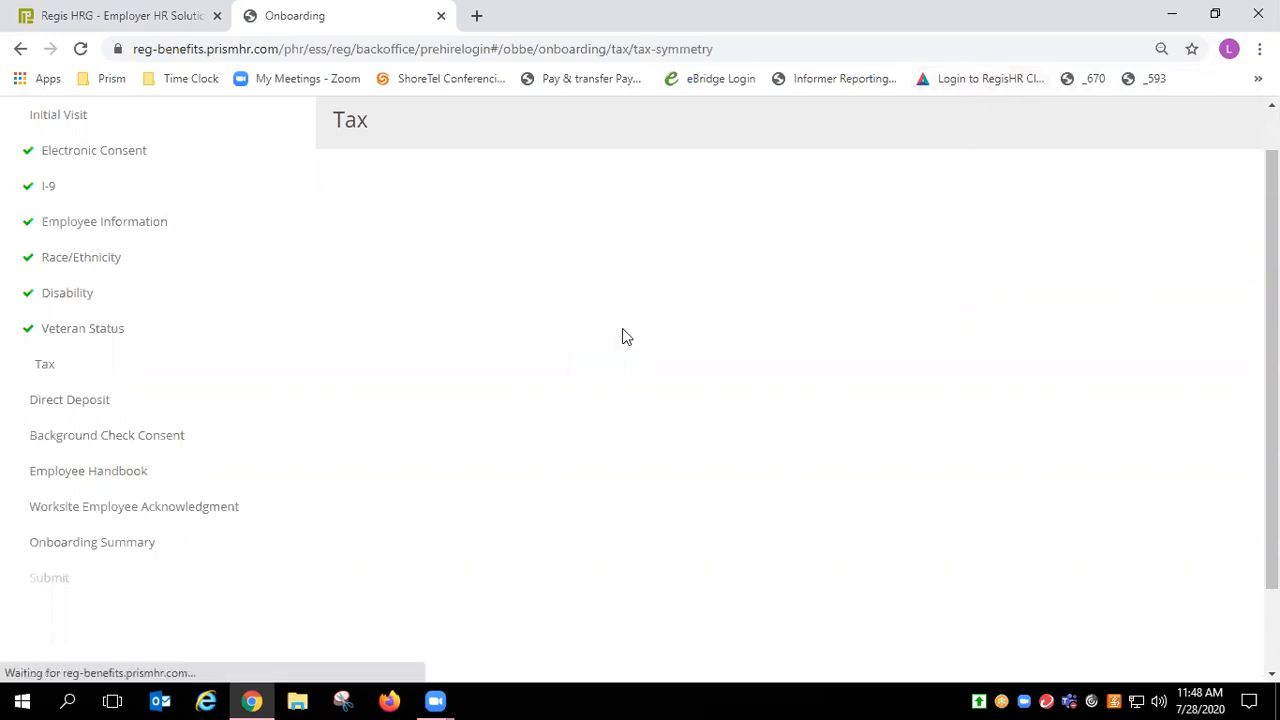
pyautogui.click(718, 343)
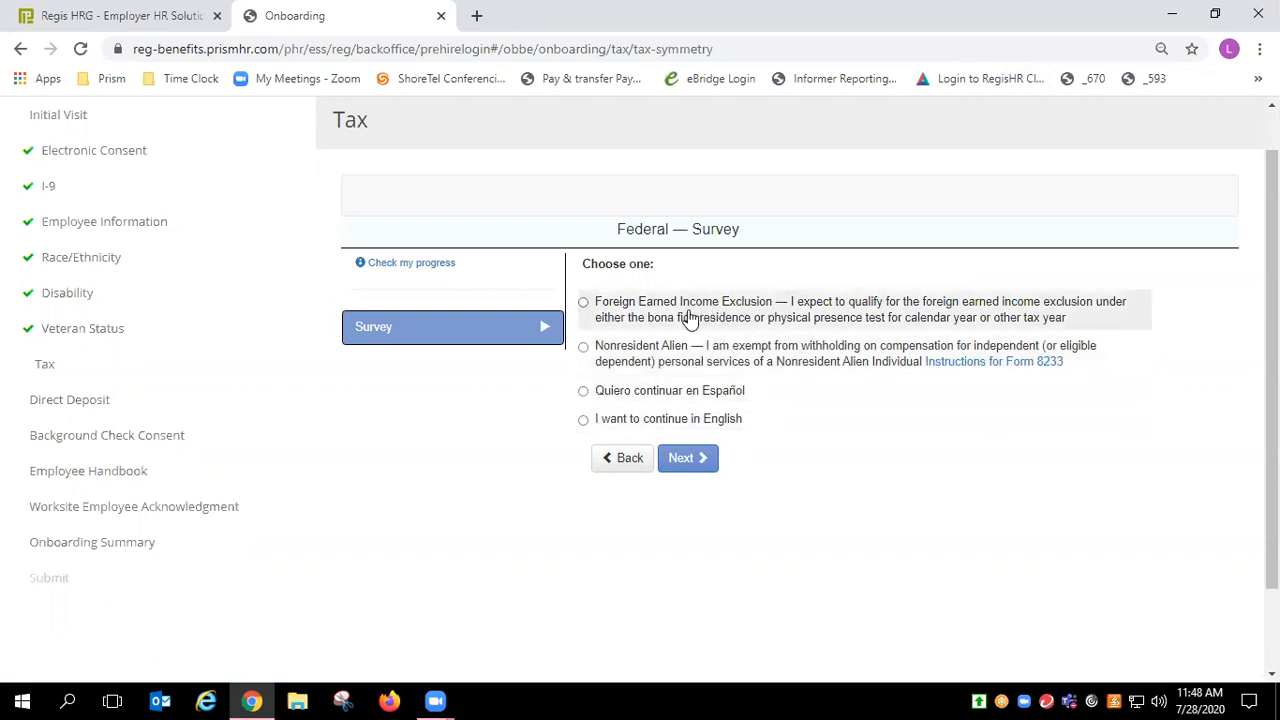
# Step: Choose to continue the federal survey in English and start the W-4 certificate
pyautogui.click(665, 422)
pyautogui.click(684, 460)
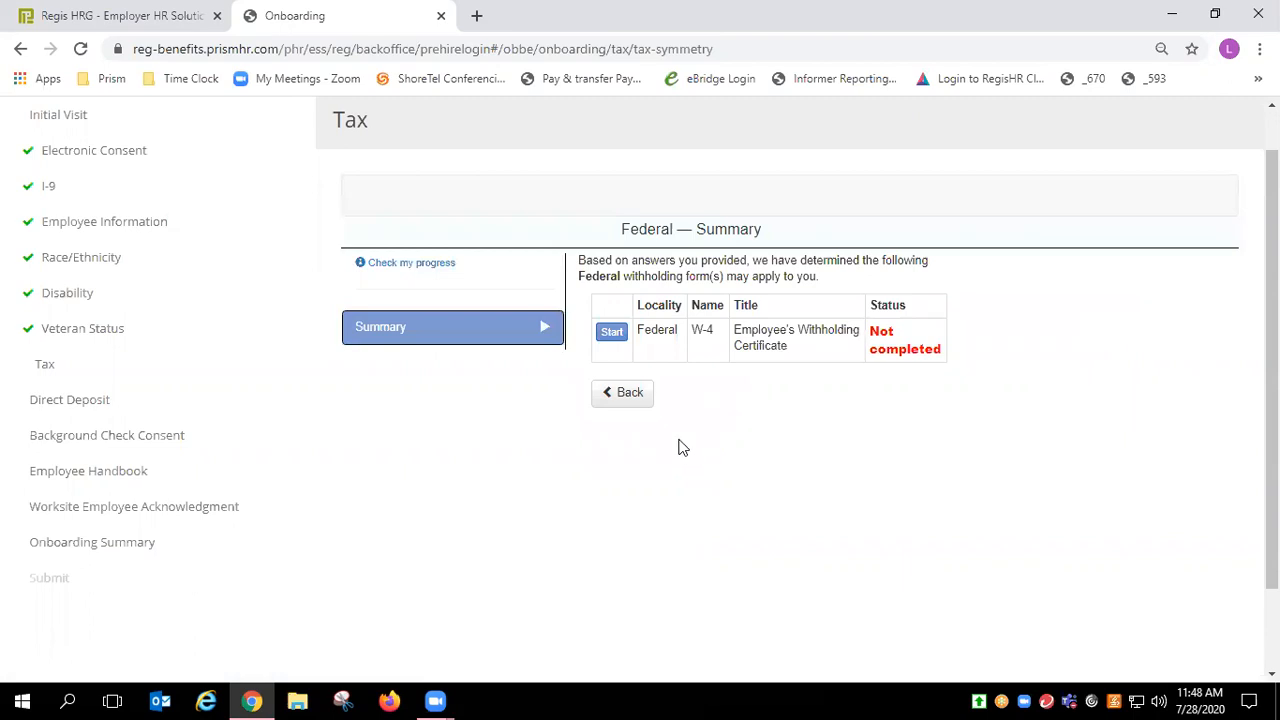
pyautogui.click(613, 339)
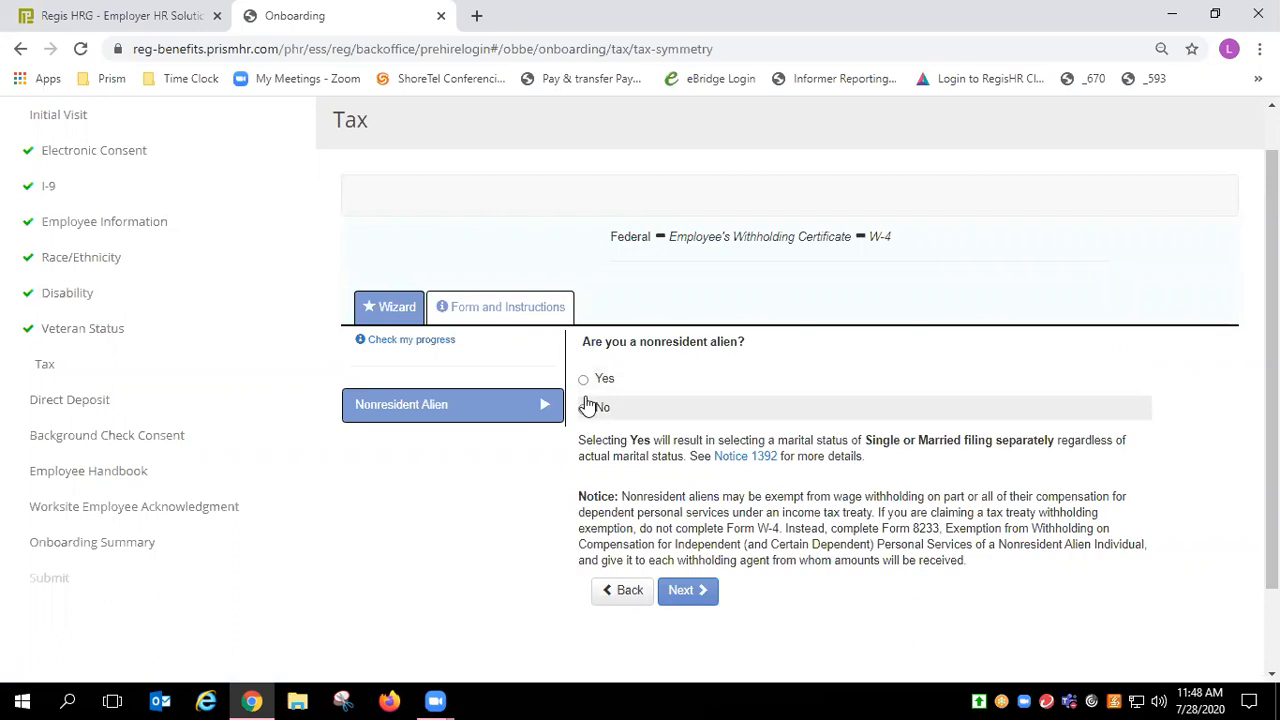
# Step: Answer not a nonresident alien, filing status Single, and file the form rather than claim exemption
pyautogui.click(589, 406)
pyautogui.click(686, 590)
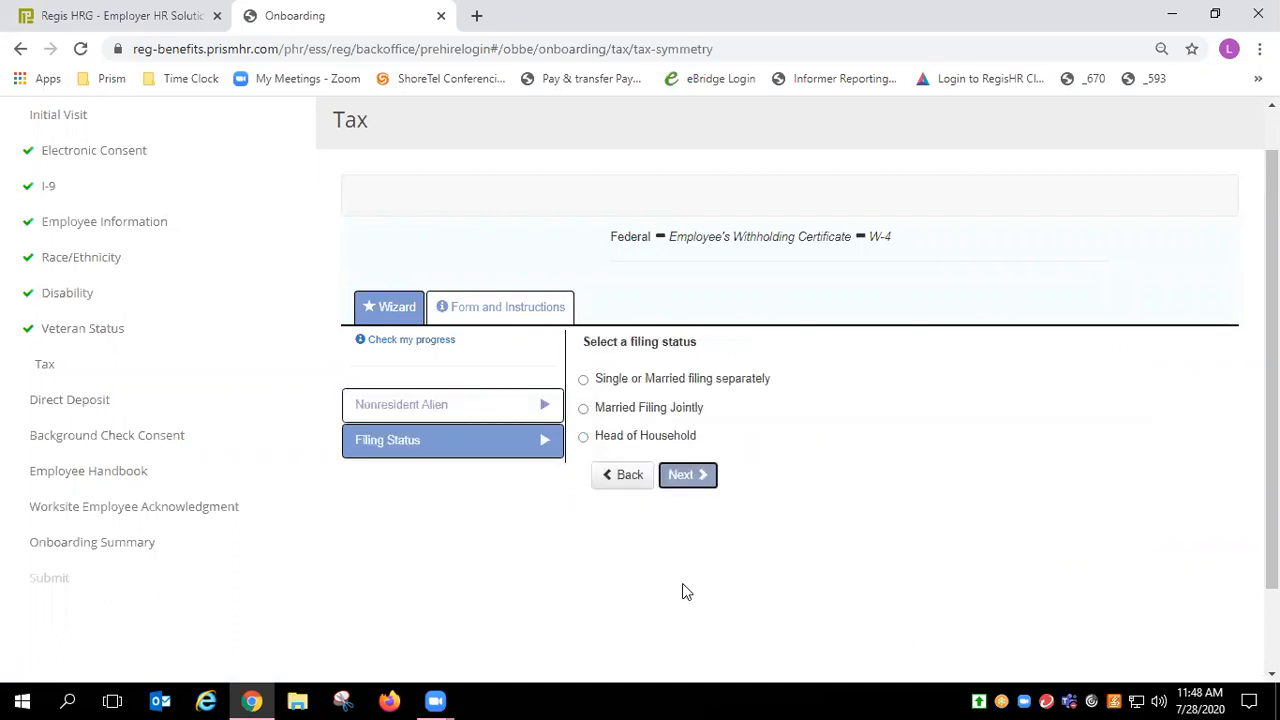
pyautogui.click(643, 389)
pyautogui.click(688, 477)
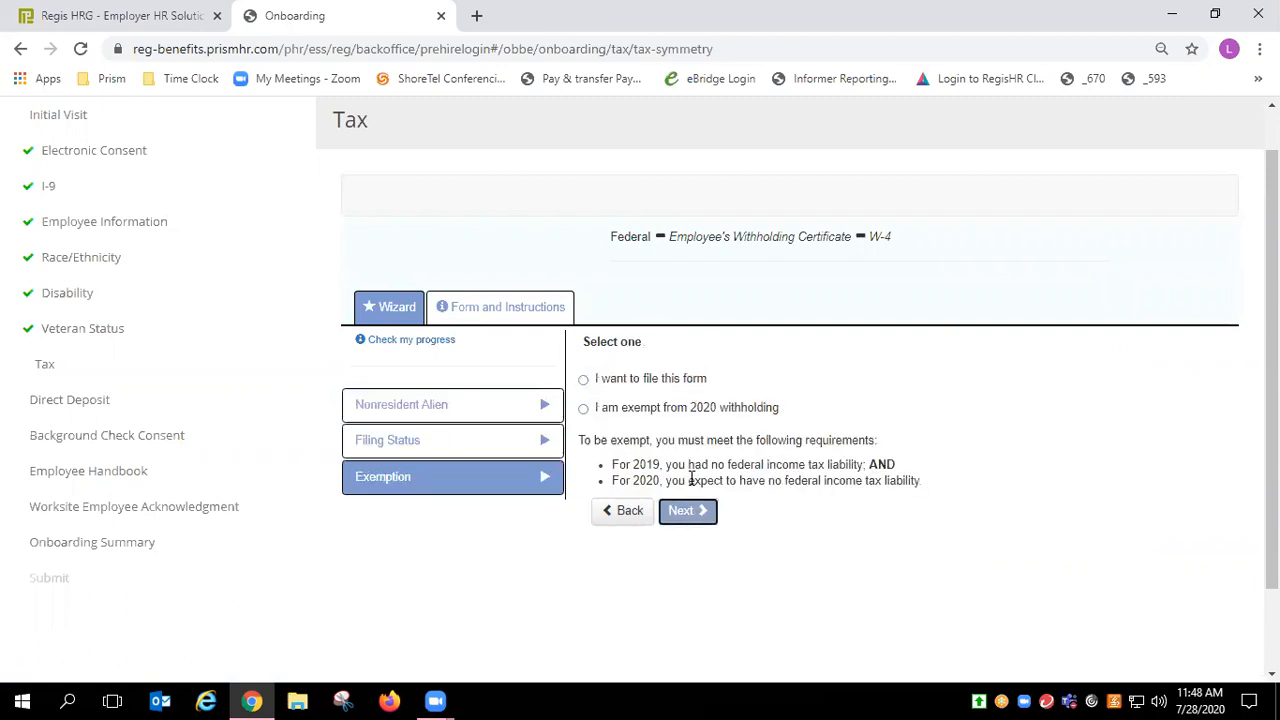
pyautogui.click(658, 380)
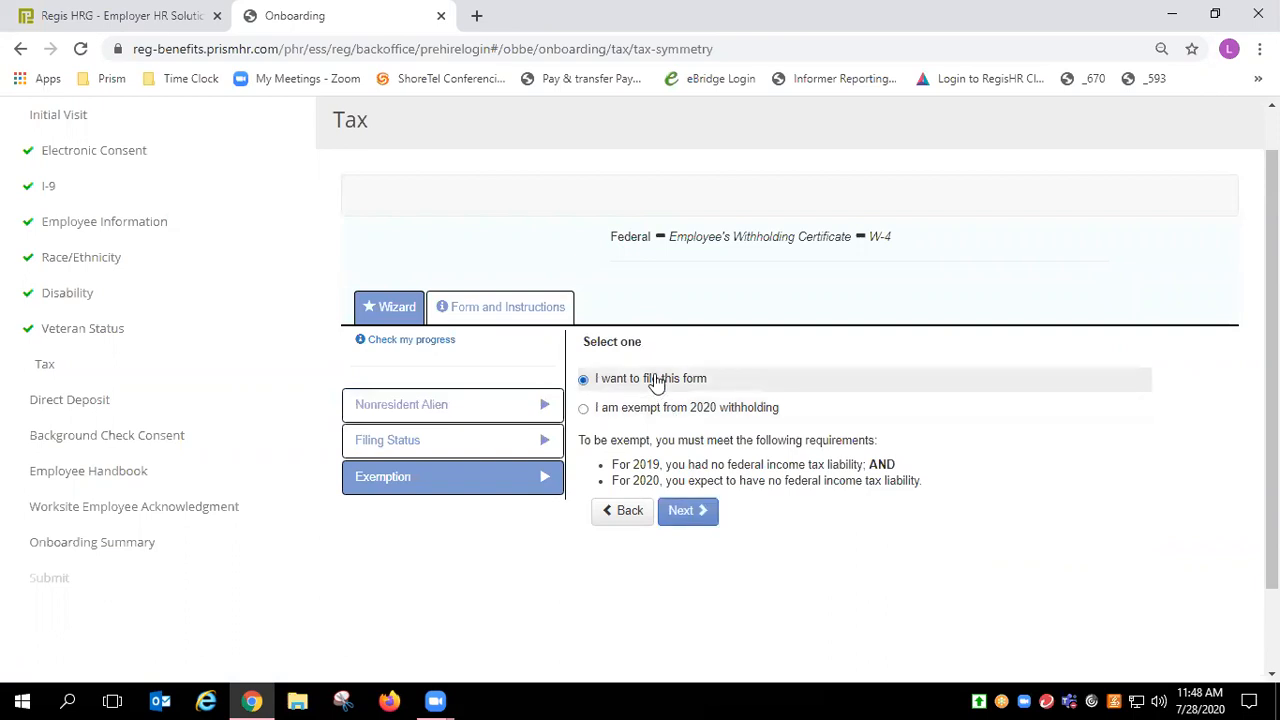
pyautogui.click(688, 512)
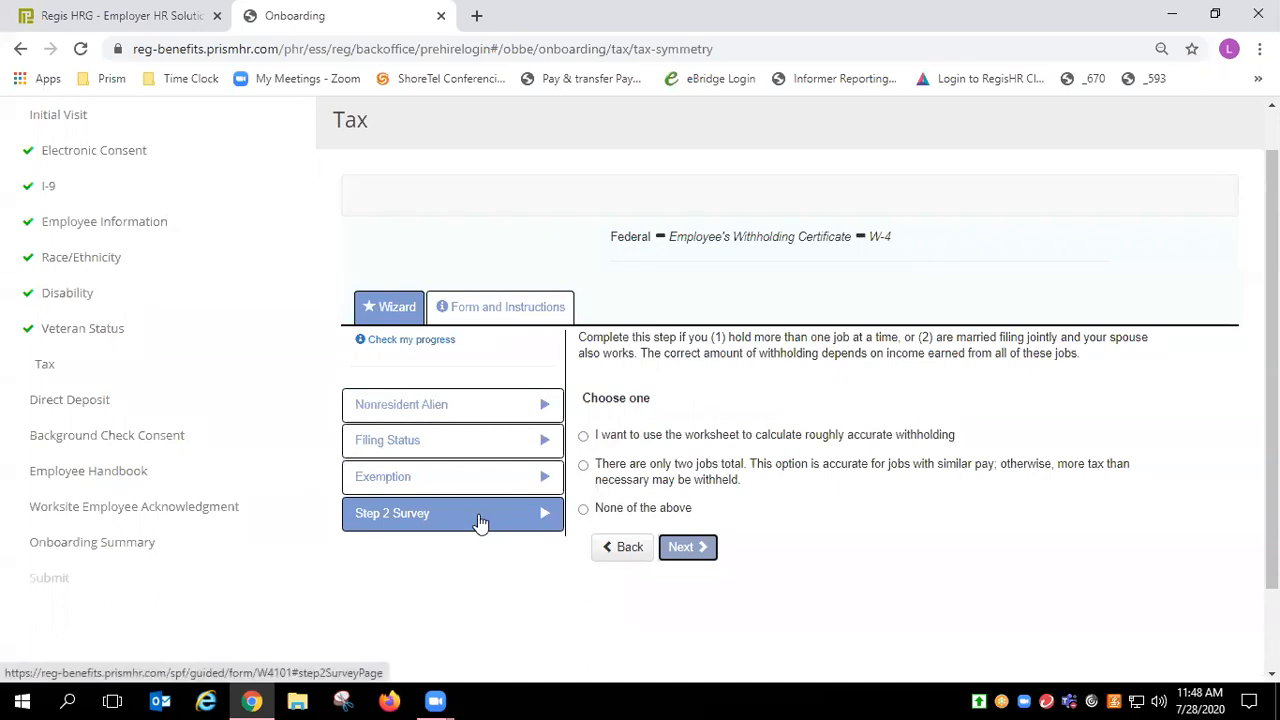
# Step: Answer none for multiple jobs, no dependents and no other adjustments, reaching the W-4 review
pyautogui.click(633, 512)
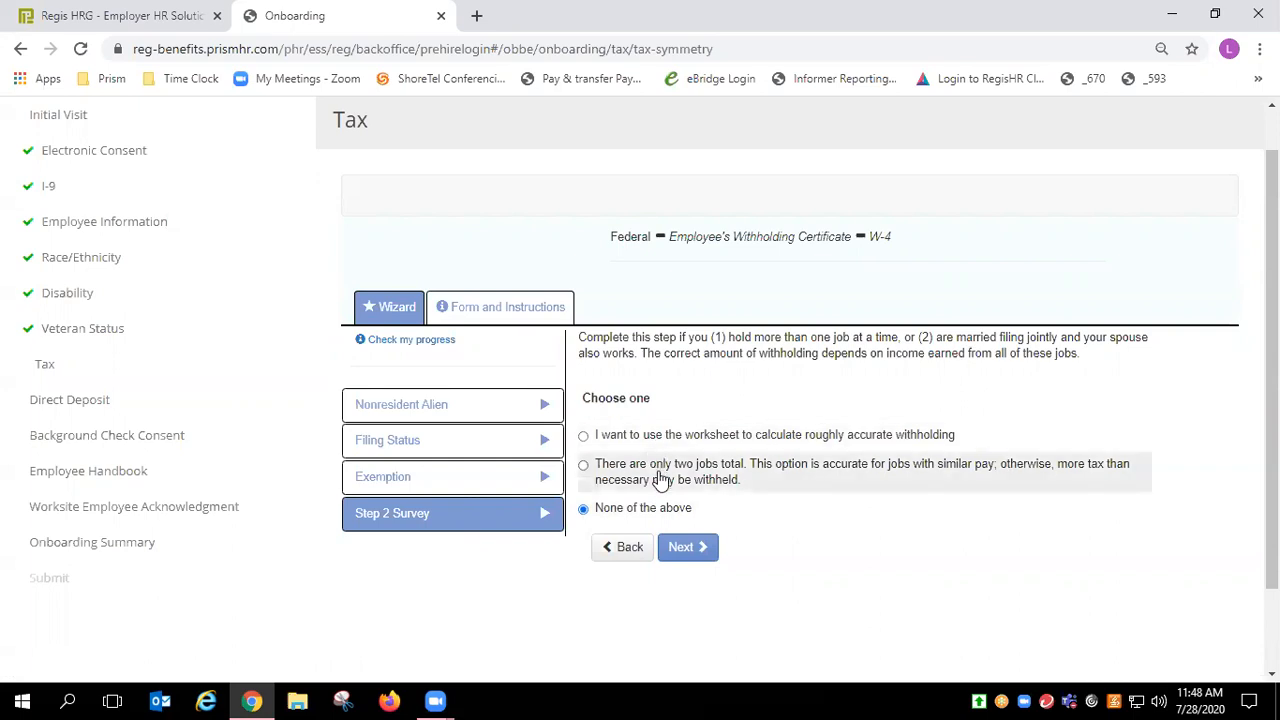
pyautogui.click(685, 550)
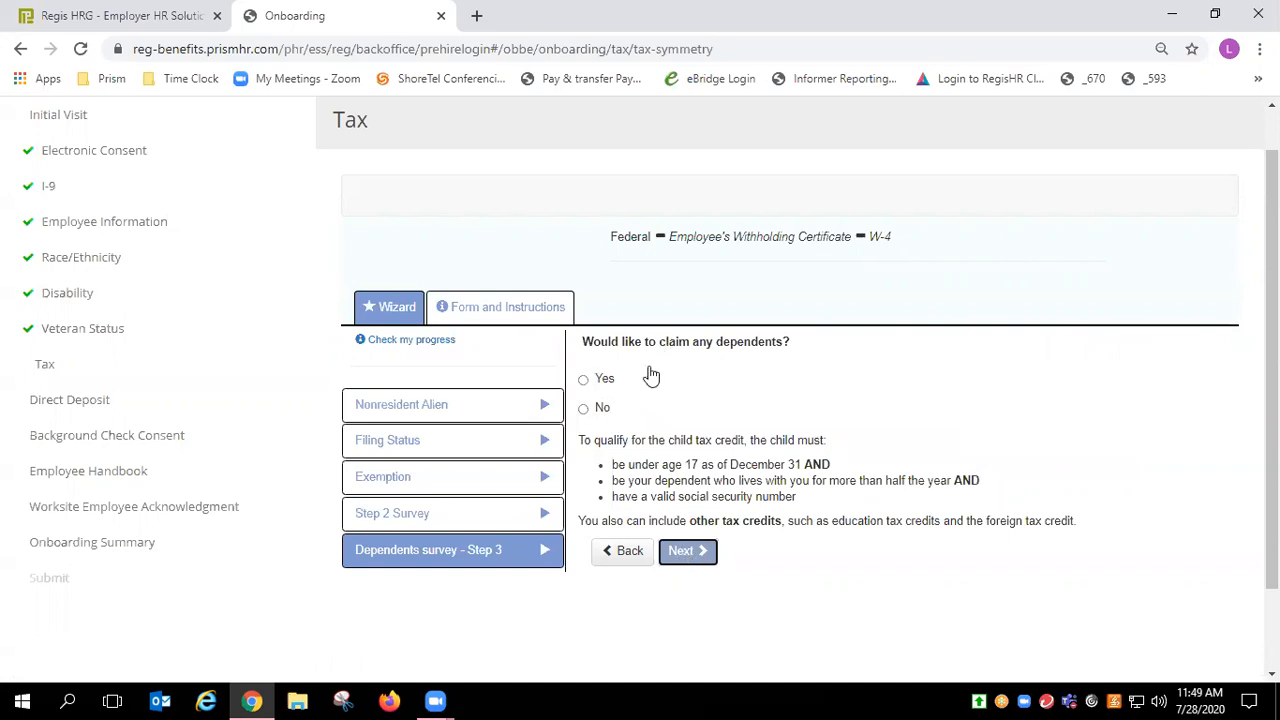
pyautogui.click(604, 408)
pyautogui.click(686, 550)
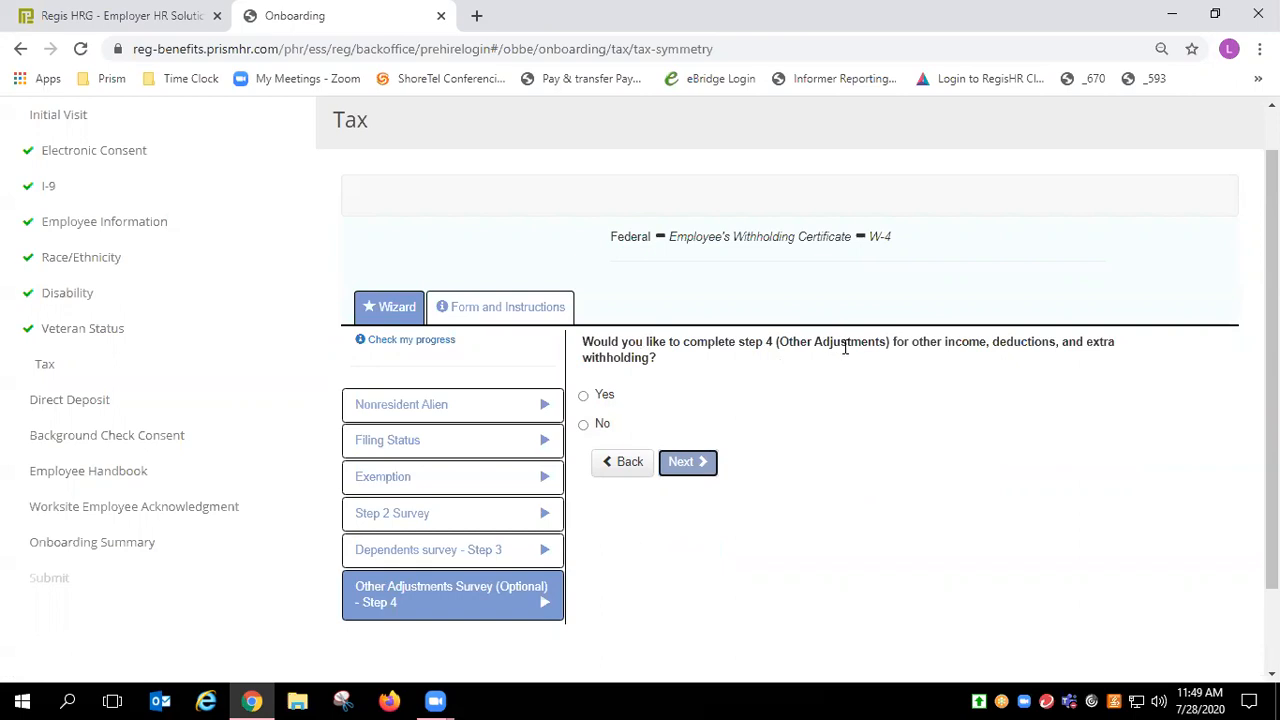
pyautogui.click(604, 426)
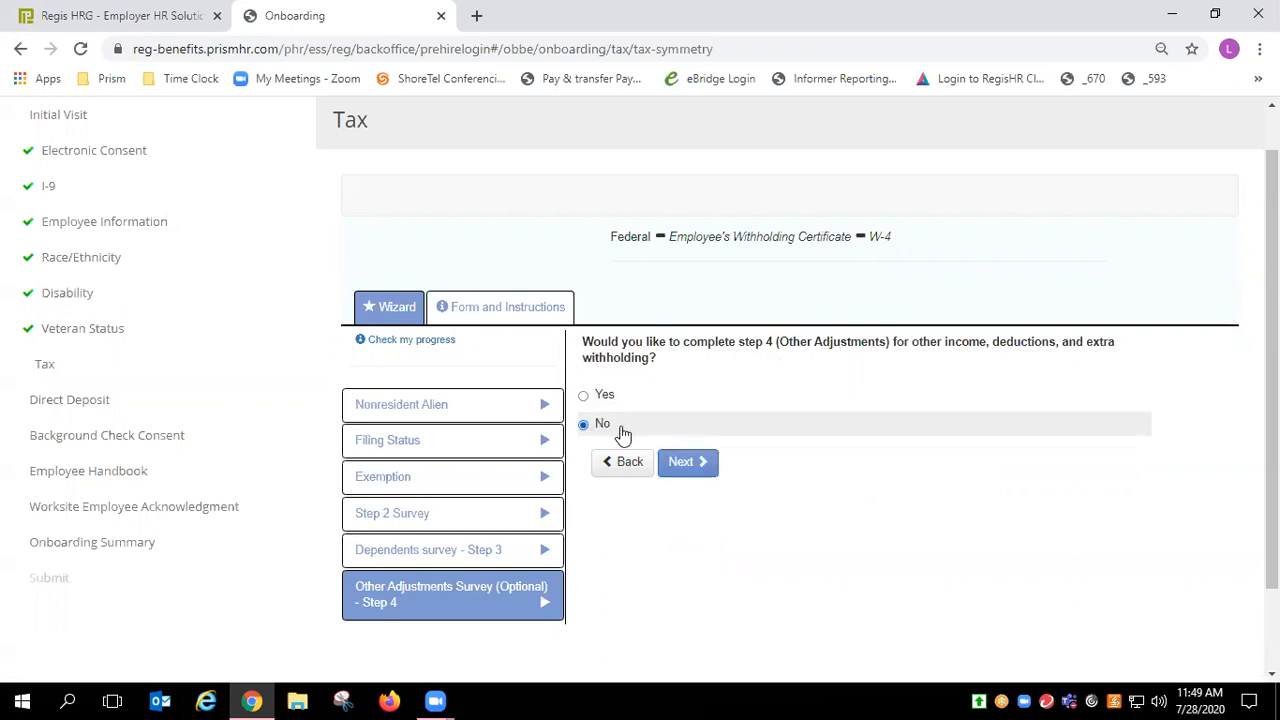
pyautogui.click(680, 462)
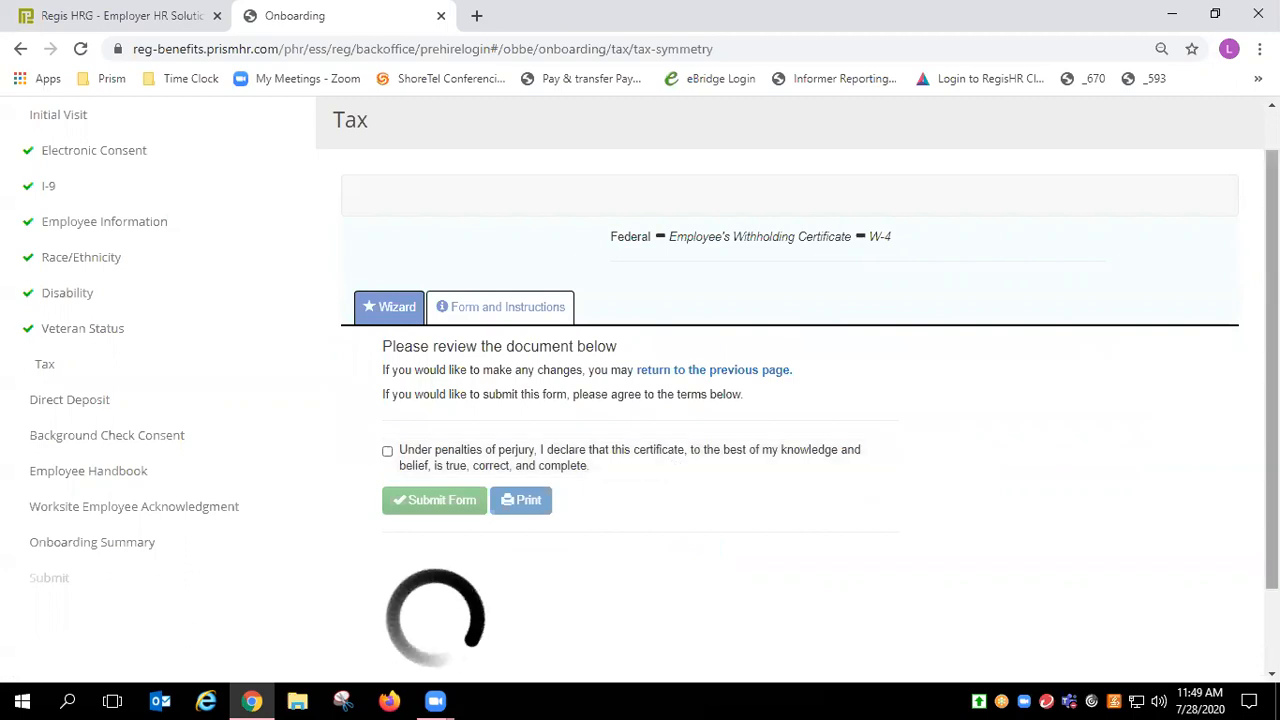
# Step: Agree to the W-4 perjury declaration, submit and finish the form, then continue to Direct Deposit
pyautogui.scroll(-2, 790, 400)
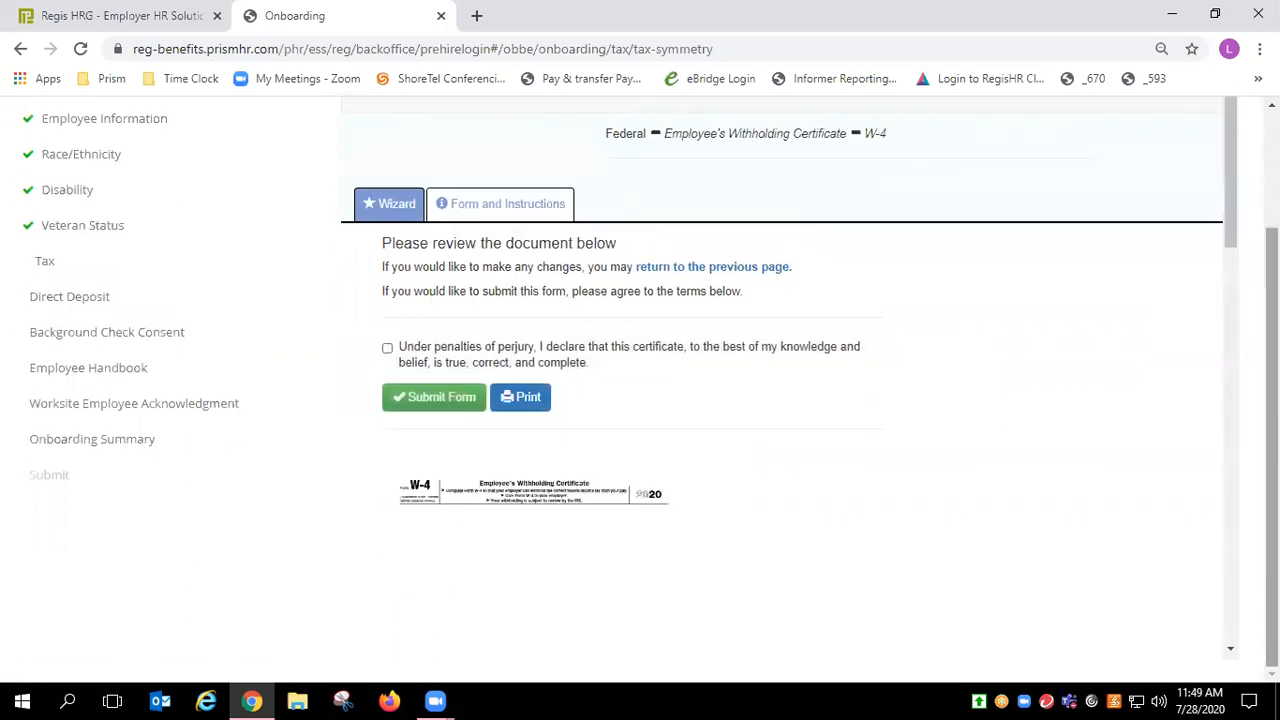
pyautogui.moveTo(1231, 191)
pyautogui.mouseDown()
pyautogui.moveTo(1233, 236)
pyautogui.moveTo(1232, 210)
pyautogui.mouseUp()
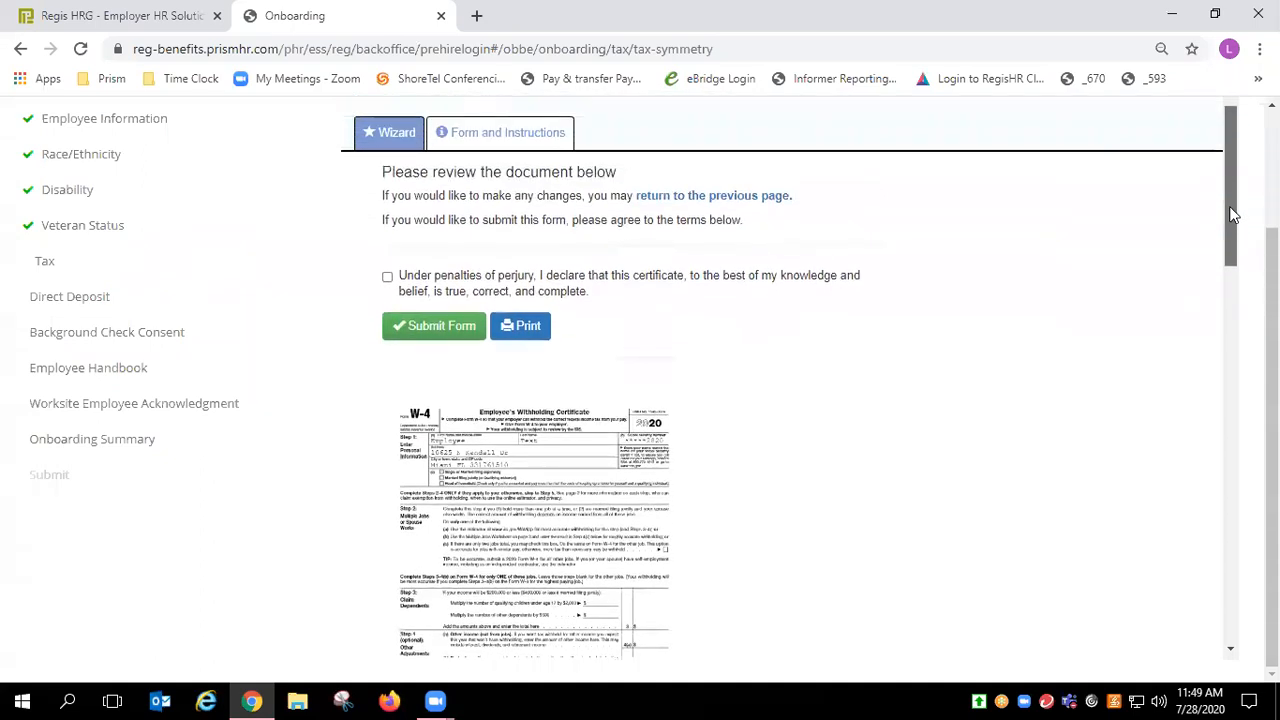
pyautogui.click(387, 277)
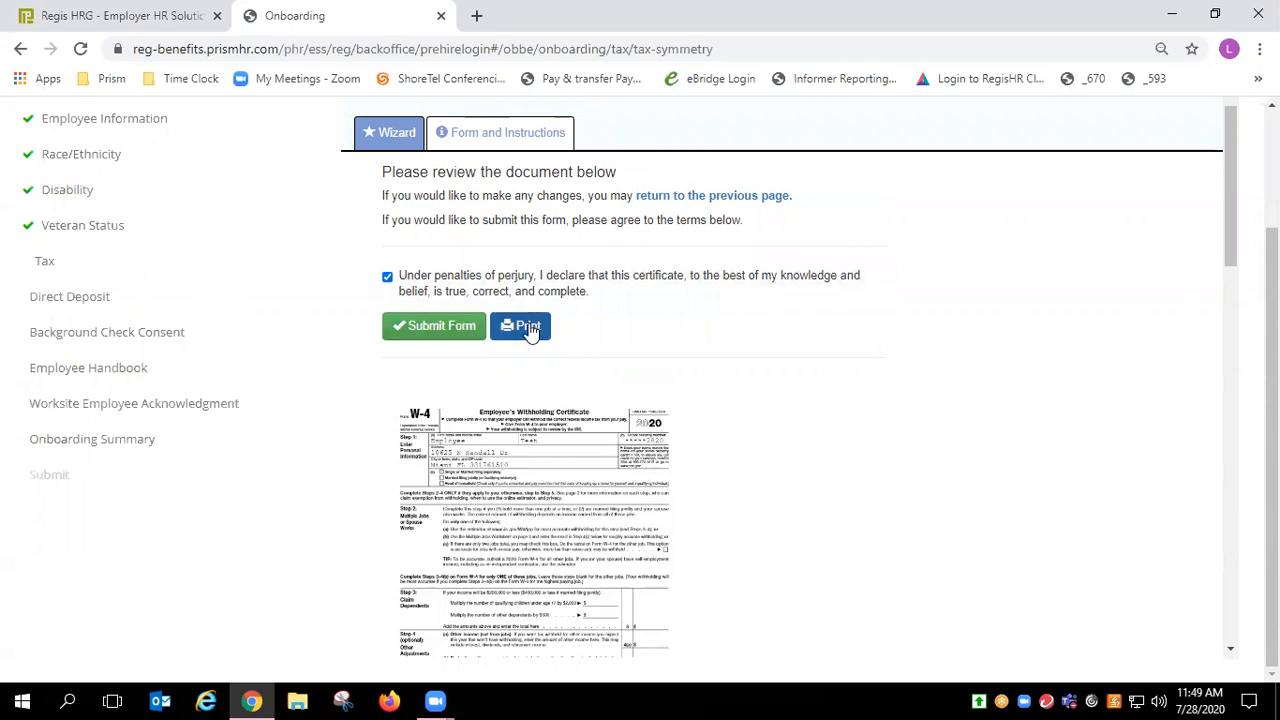
pyautogui.click(445, 327)
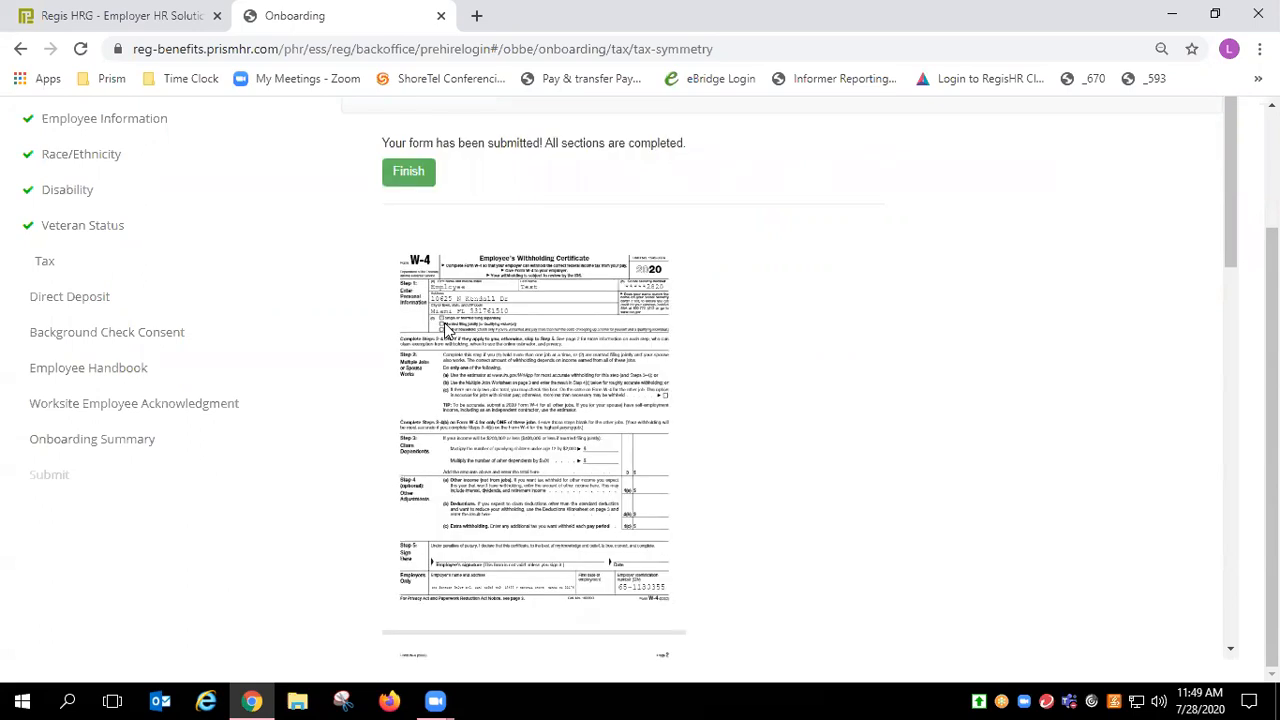
pyautogui.click(420, 180)
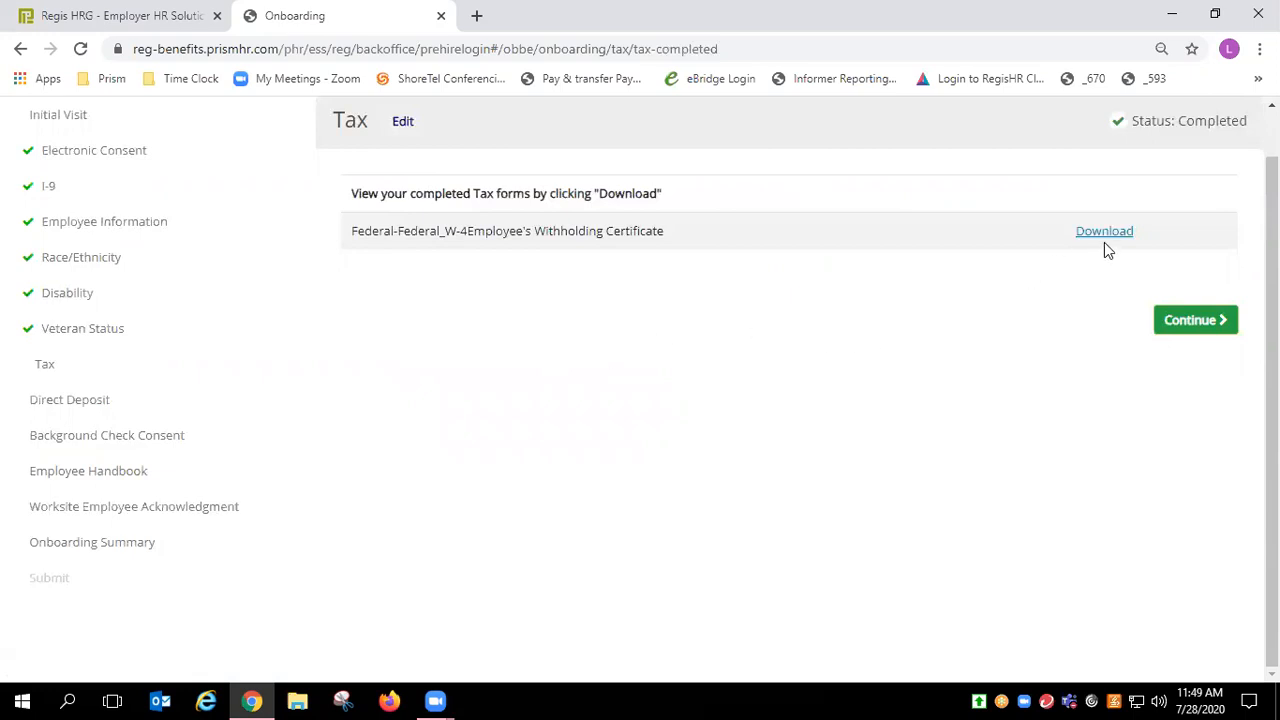
pyautogui.click(1178, 331)
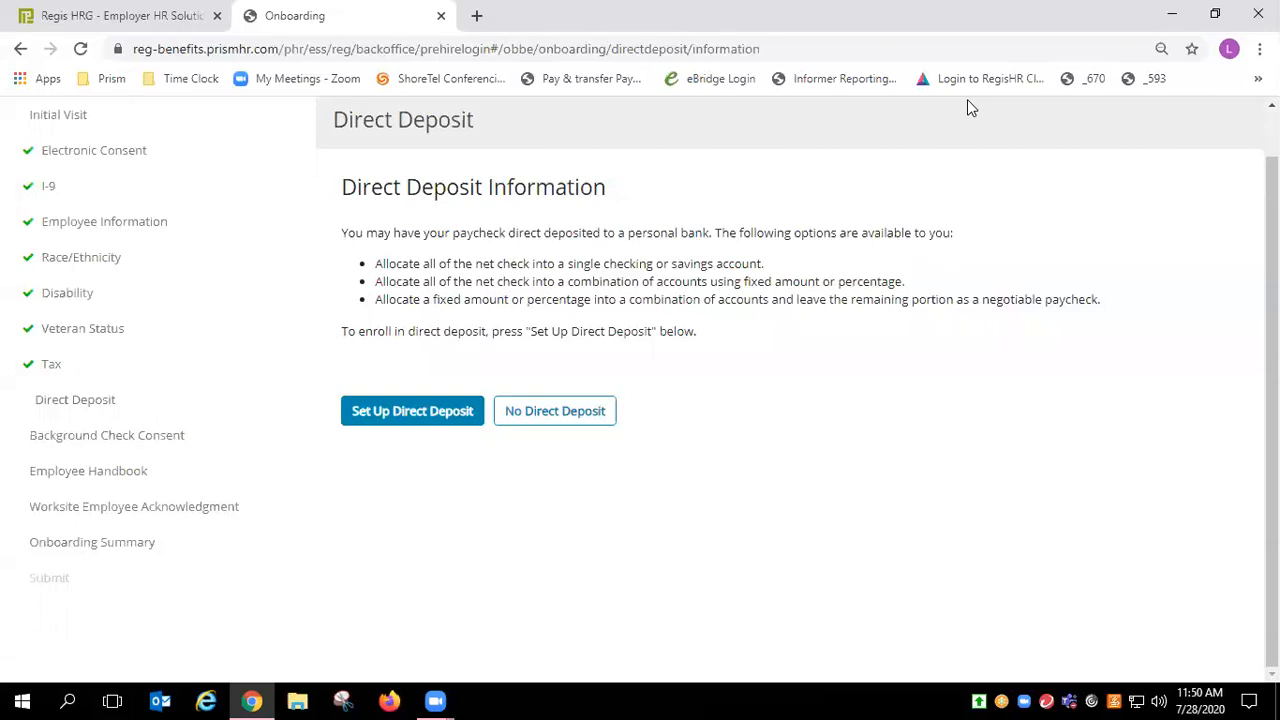
# Step: Open the add-account form for direct deposit, review the account types, then cancel without adding one
pyautogui.click(434, 410)
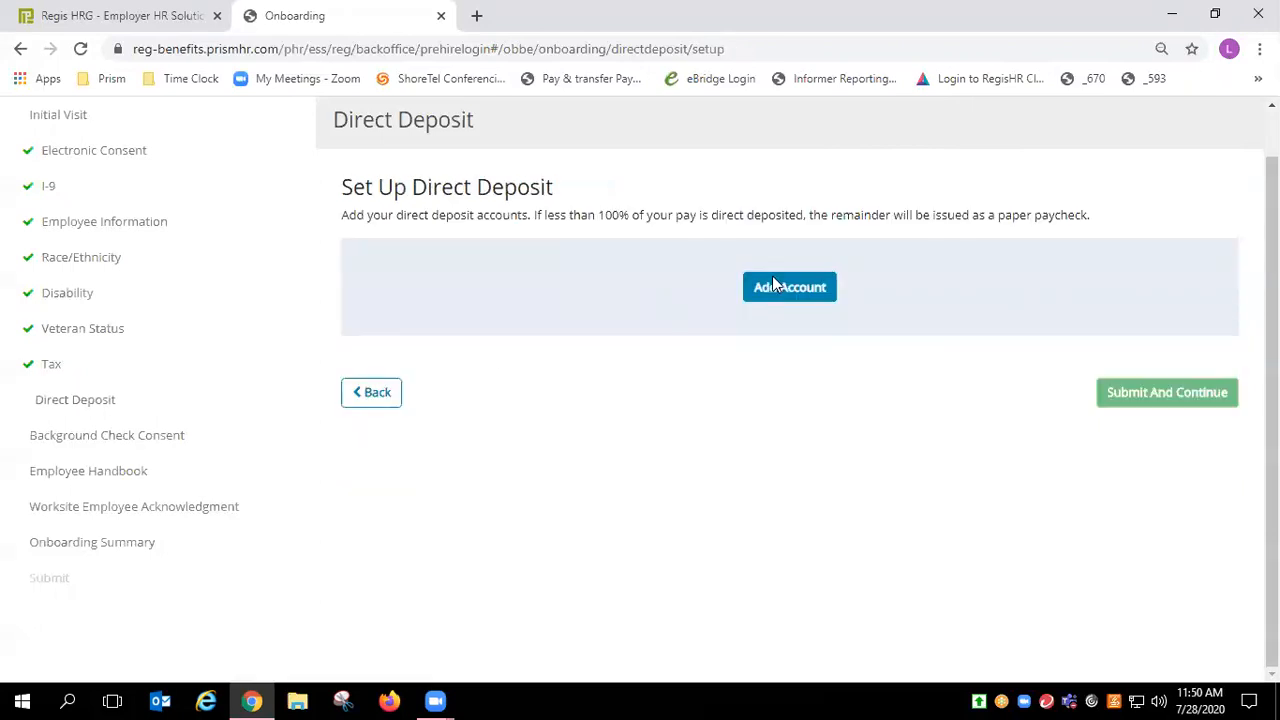
pyautogui.click(811, 294)
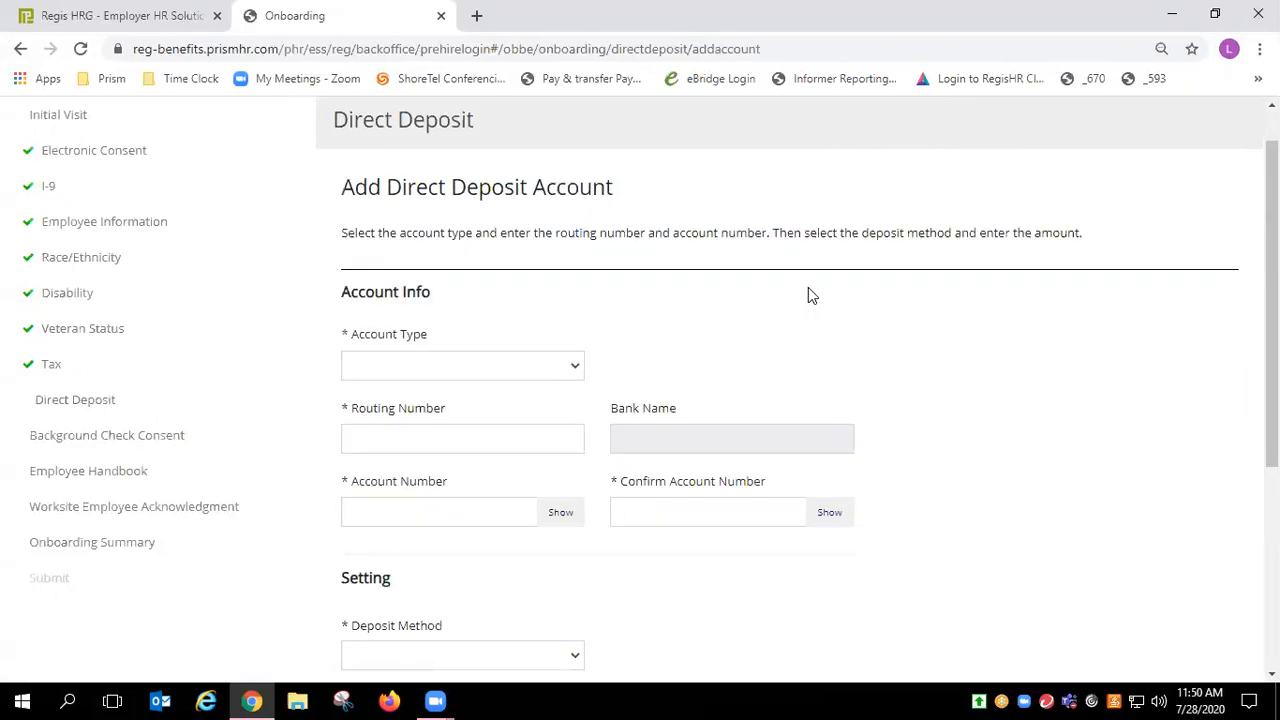
pyautogui.click(460, 368)
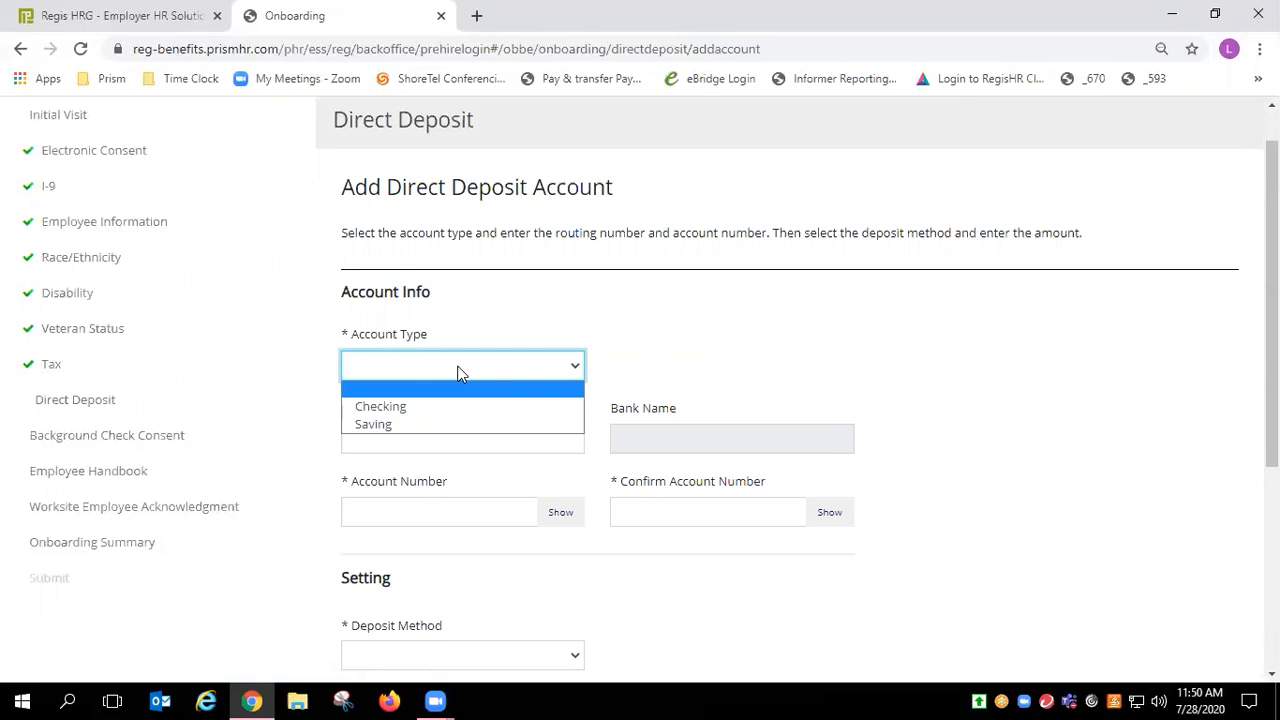
pyautogui.moveTo(1271, 256); pyautogui.dragTo(1271, 323)
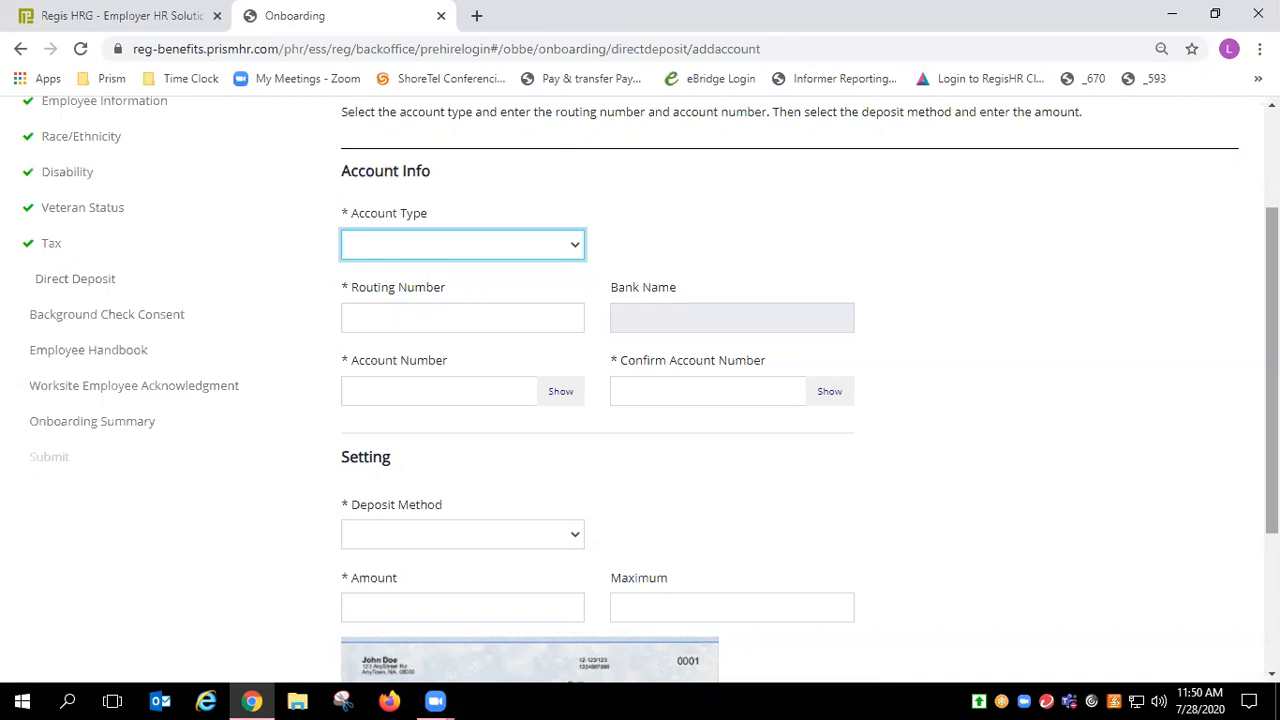
pyautogui.scroll(-3, 1272, 370)
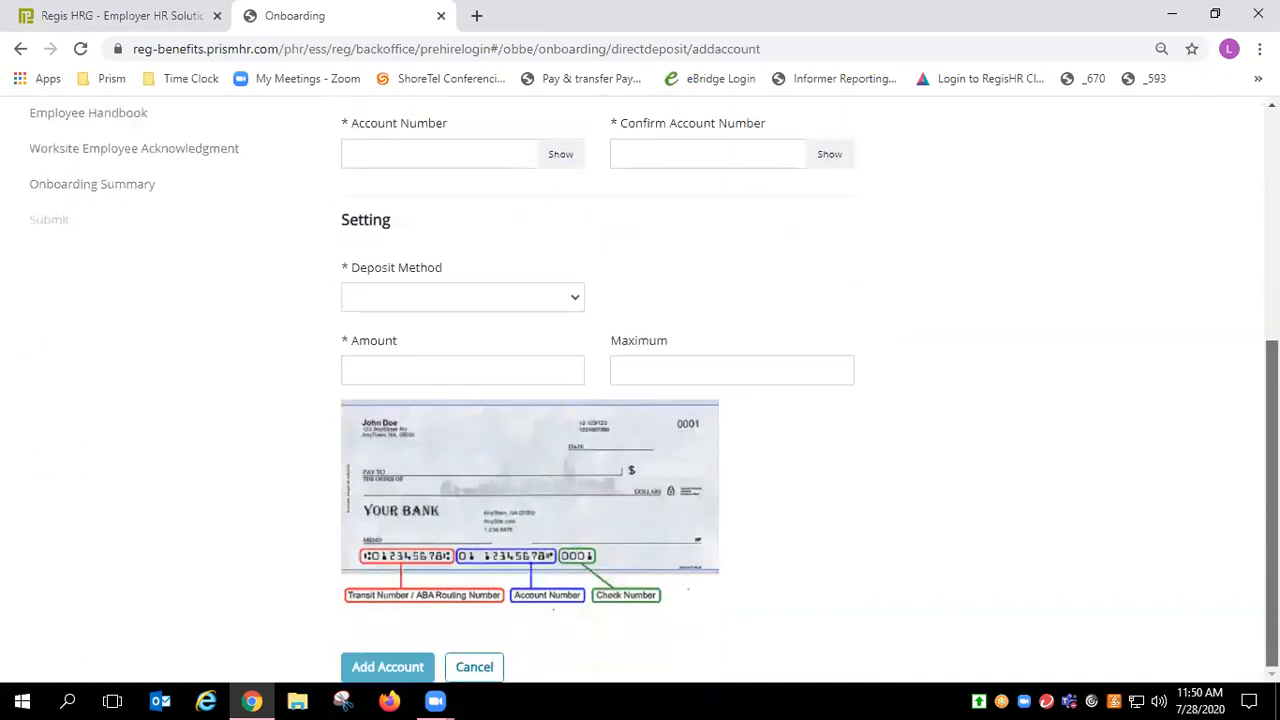
pyautogui.click(480, 665)
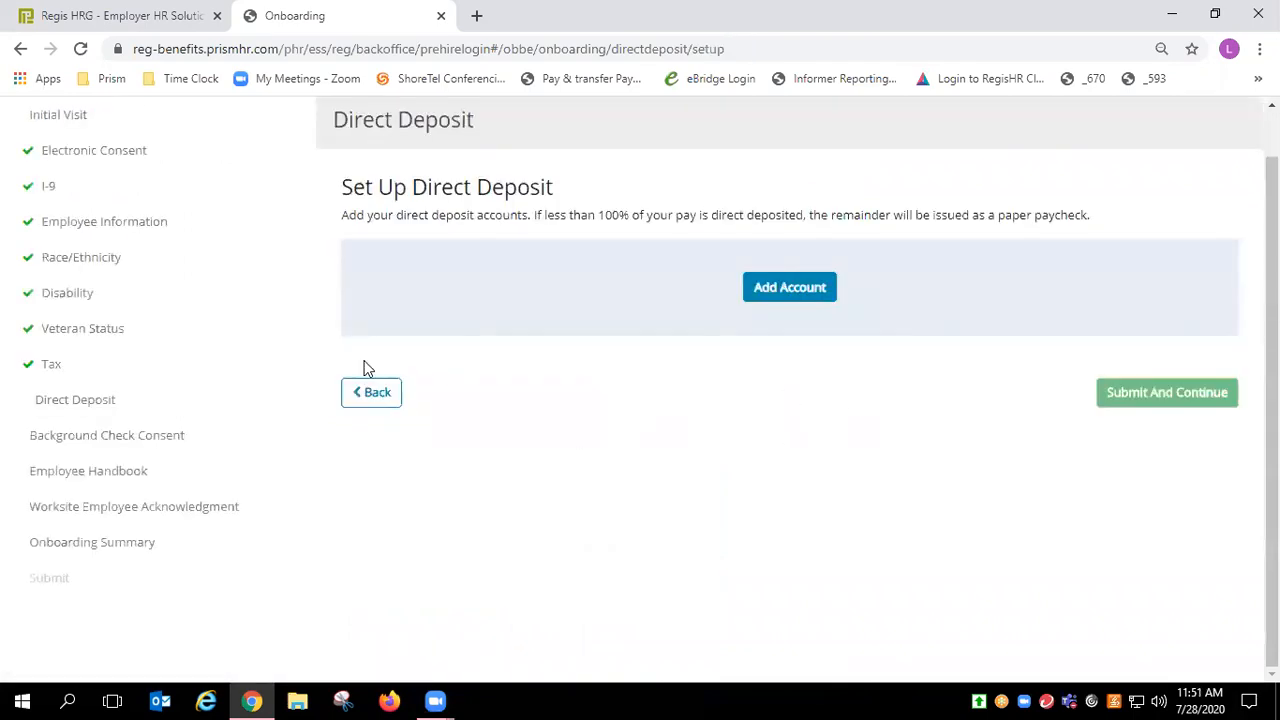
# Step: Choose No Direct Deposit, acknowledge it, submit, and confirm receiving paper checks instead
pyautogui.click(373, 396)
pyautogui.click(535, 410)
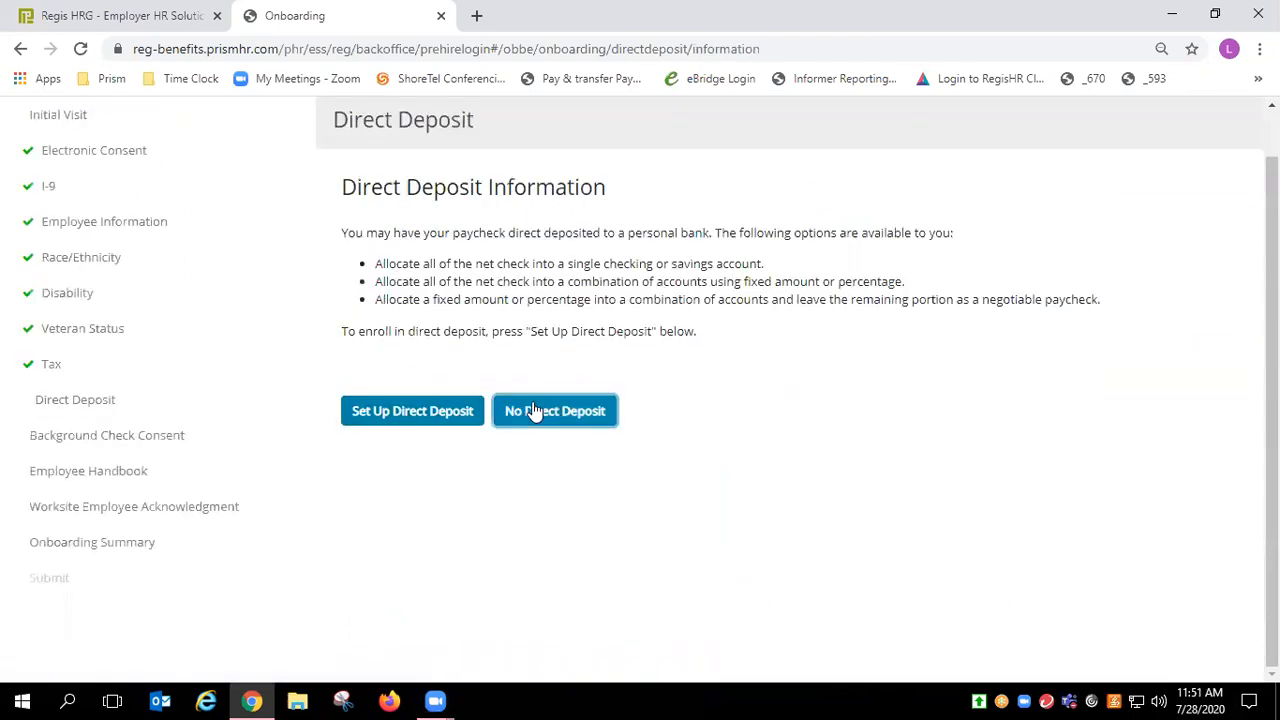
pyautogui.click(496, 282)
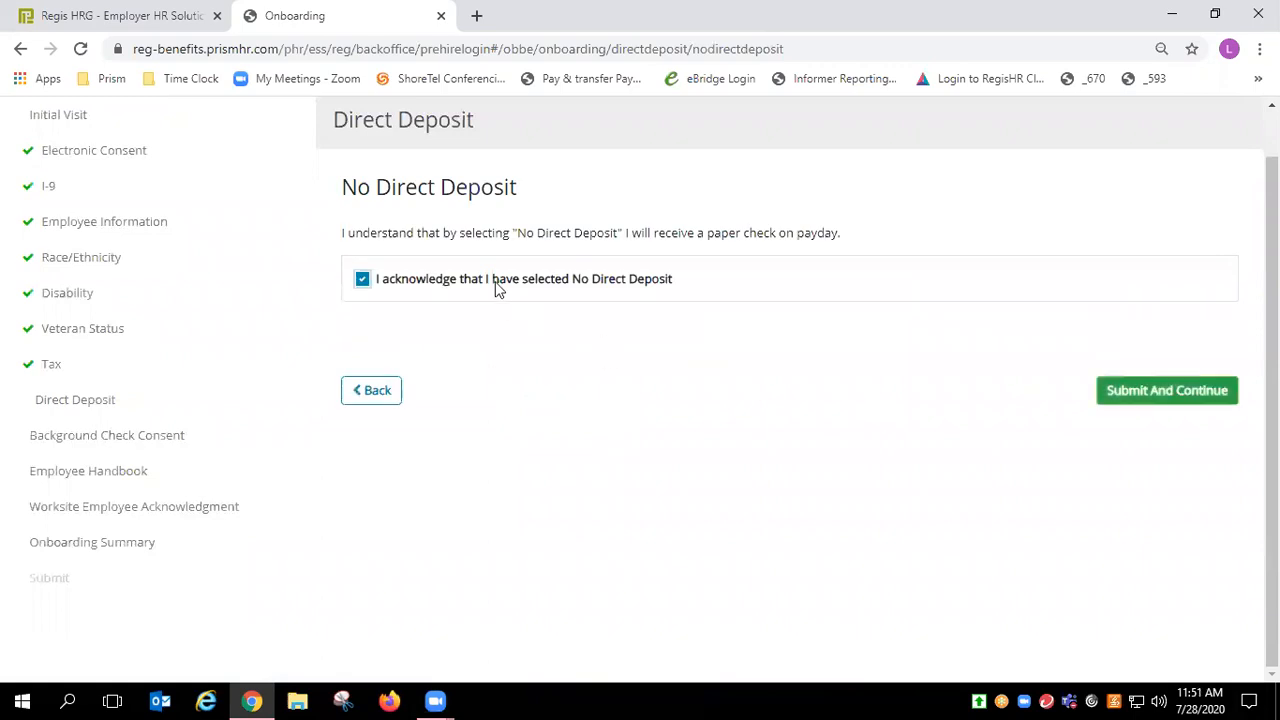
pyautogui.click(1185, 400)
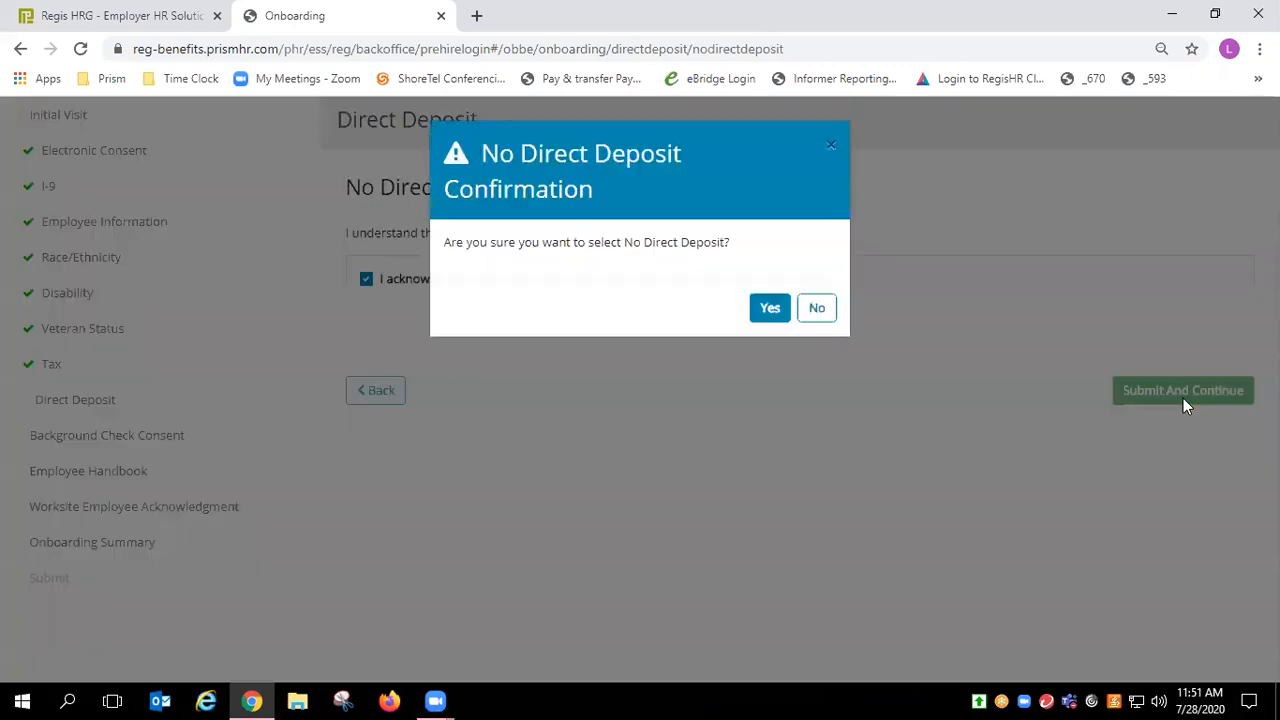
pyautogui.click(771, 306)
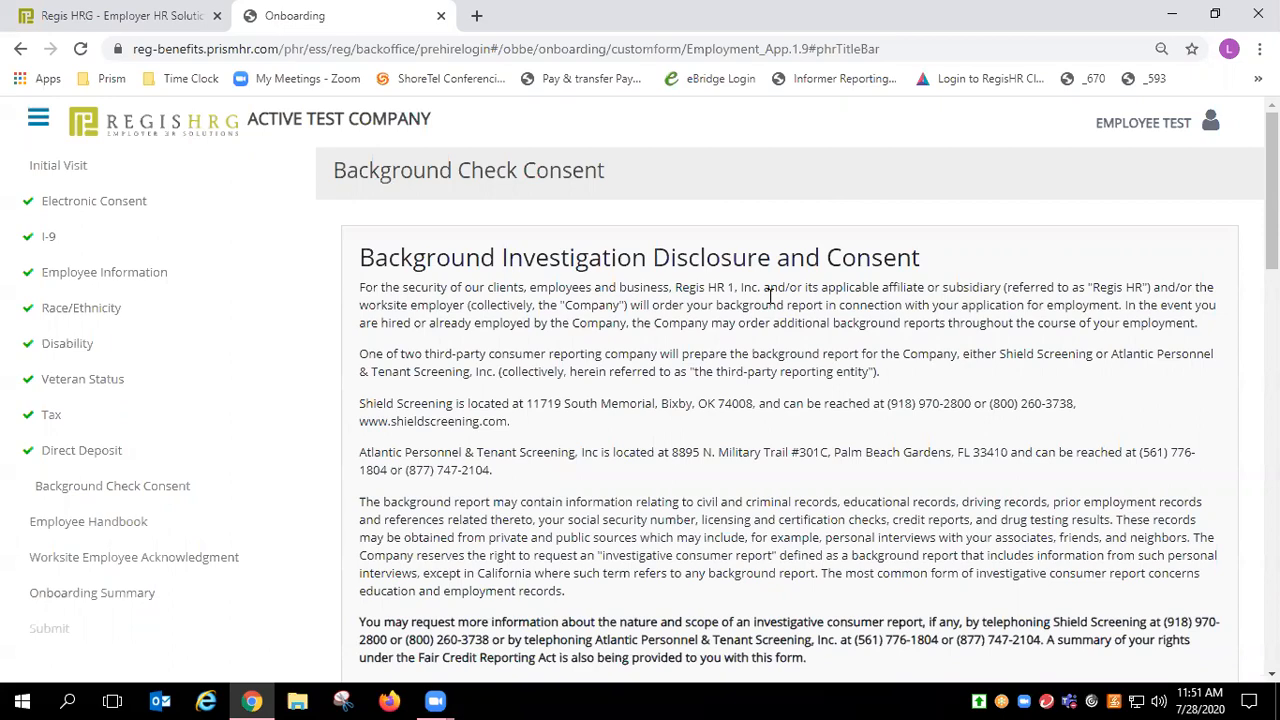
# Step: Tick I Agree on the Background Check Consent and submit it
pyautogui.scroll(-5, 1272, 190)
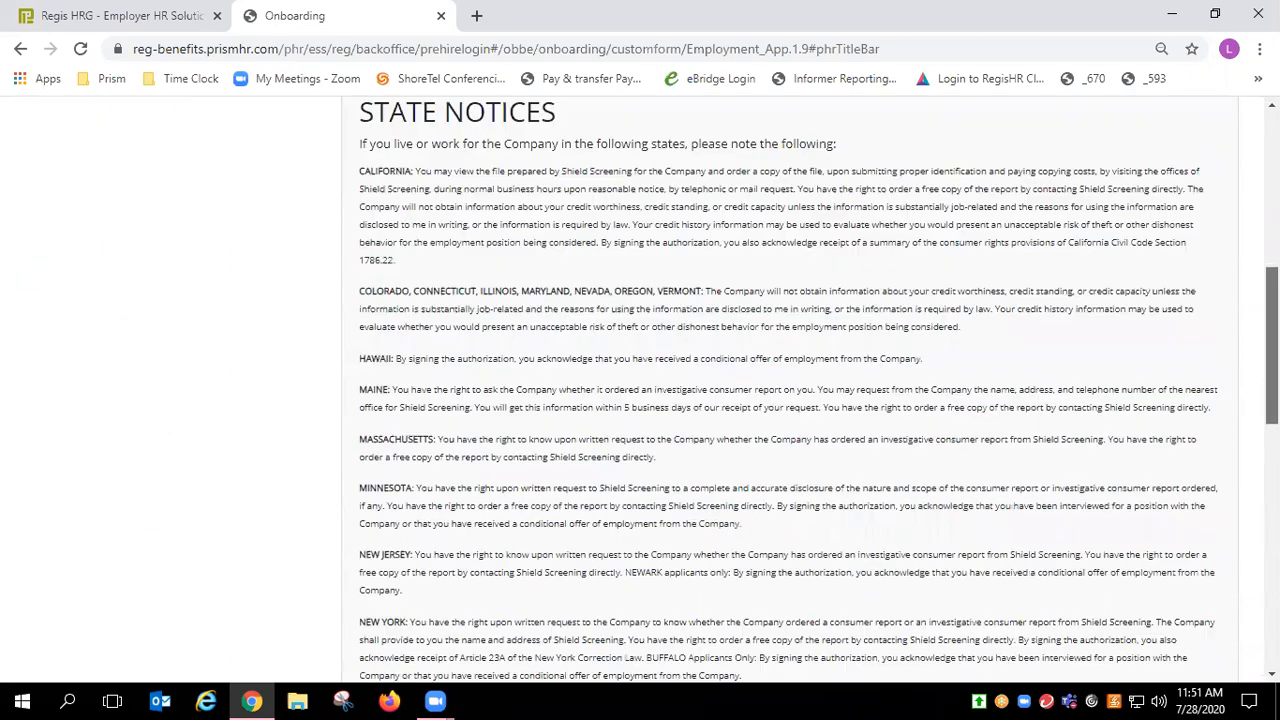
pyautogui.scroll(-10, 594, 614)
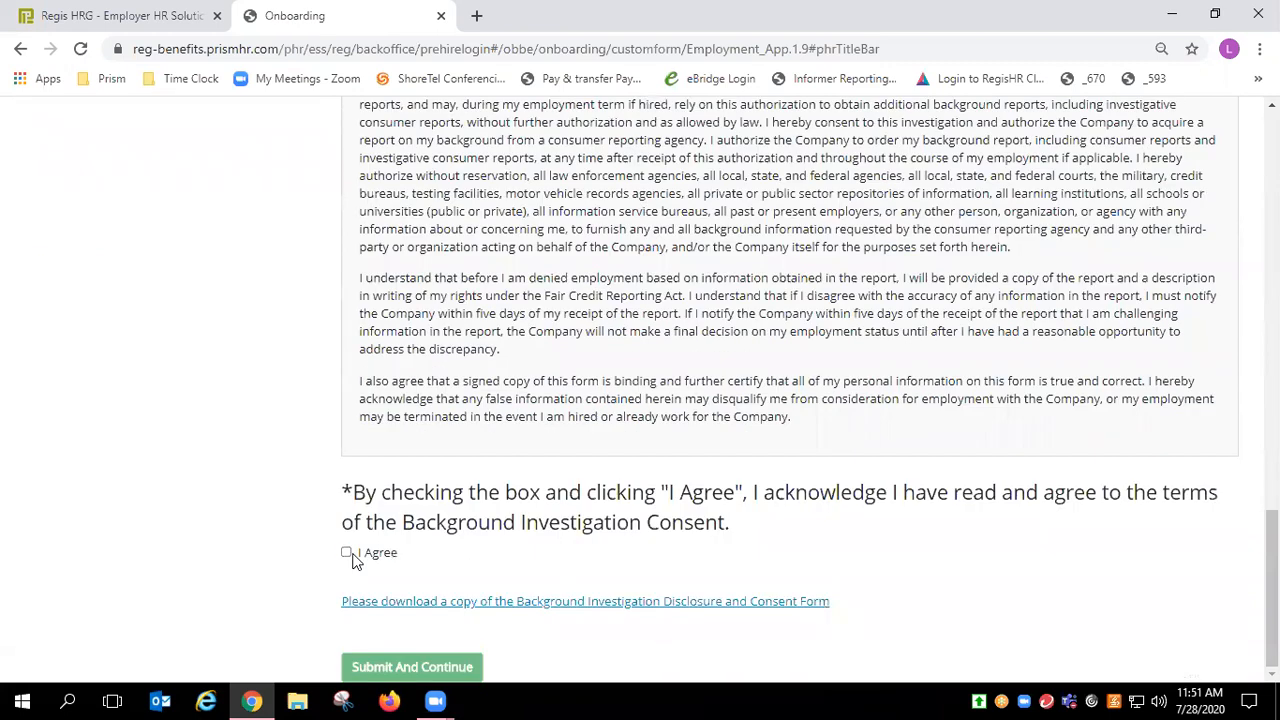
pyautogui.click(347, 553)
pyautogui.click(427, 666)
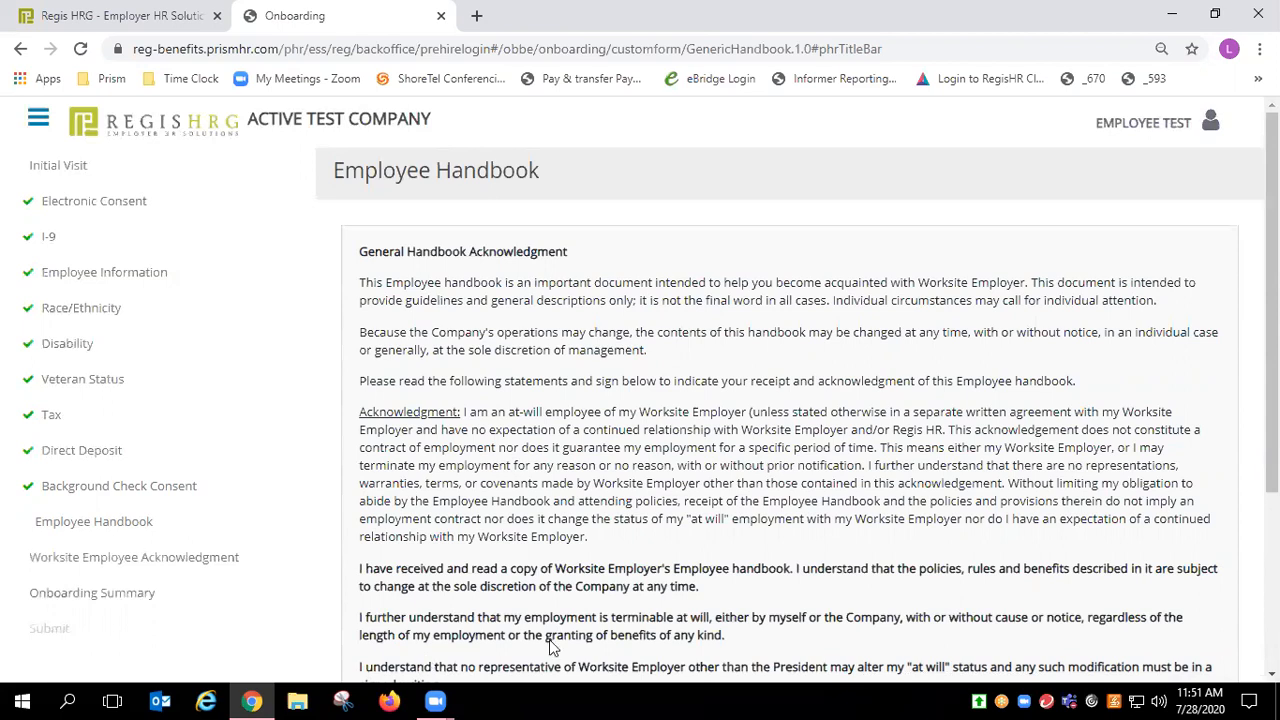
# Step: Sign the Employee Handbook acknowledgment and submit it
pyautogui.scroll(-1, 1272, 300)
pyautogui.scroll(-3, 1069, 617)
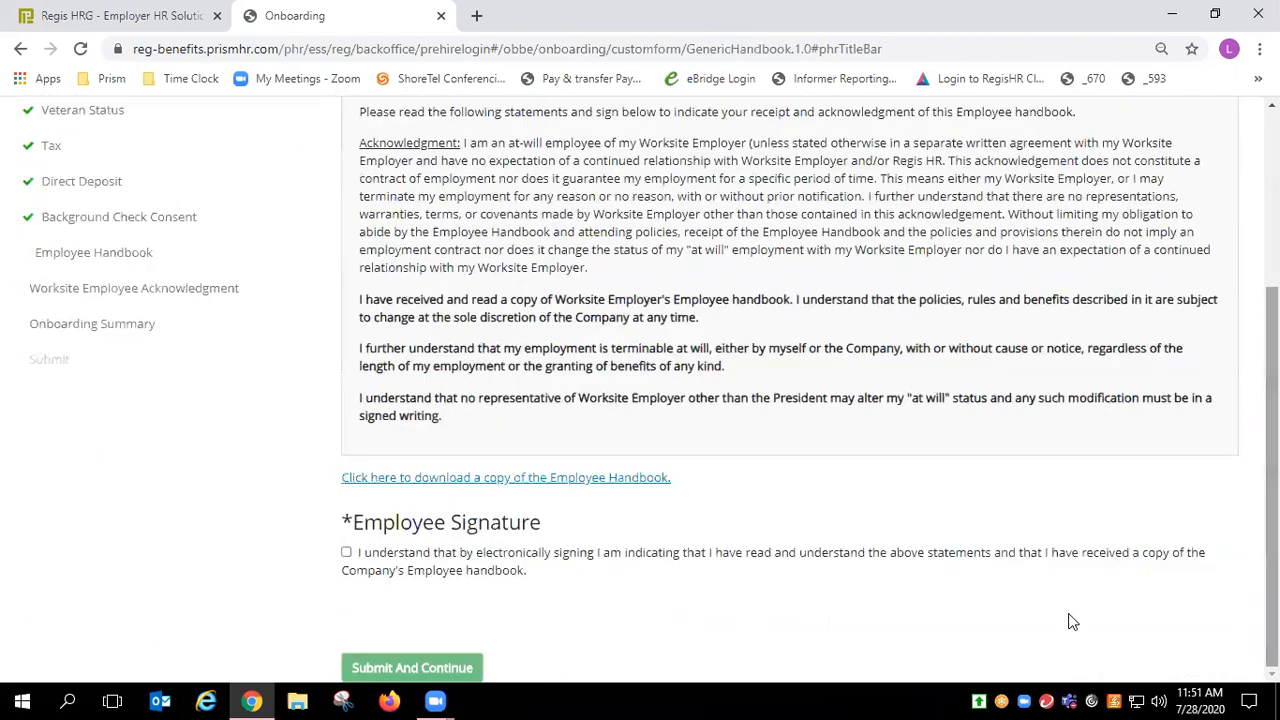
pyautogui.click(346, 552)
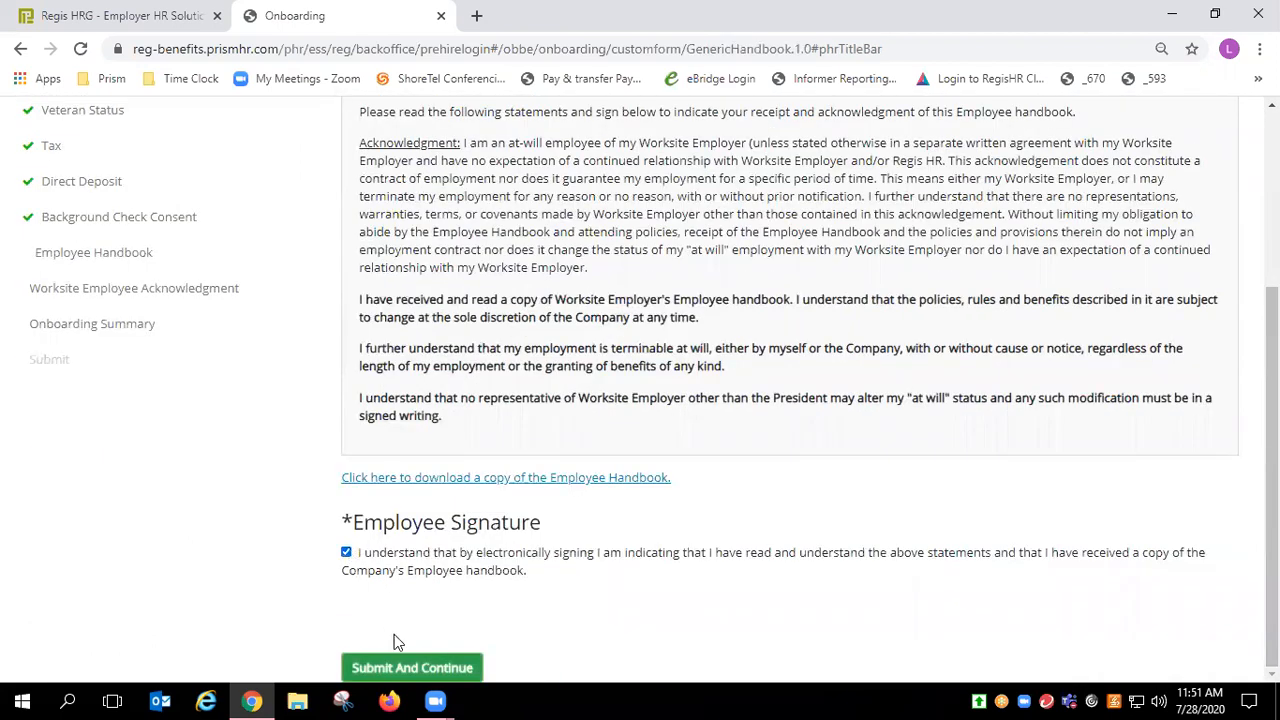
pyautogui.click(412, 668)
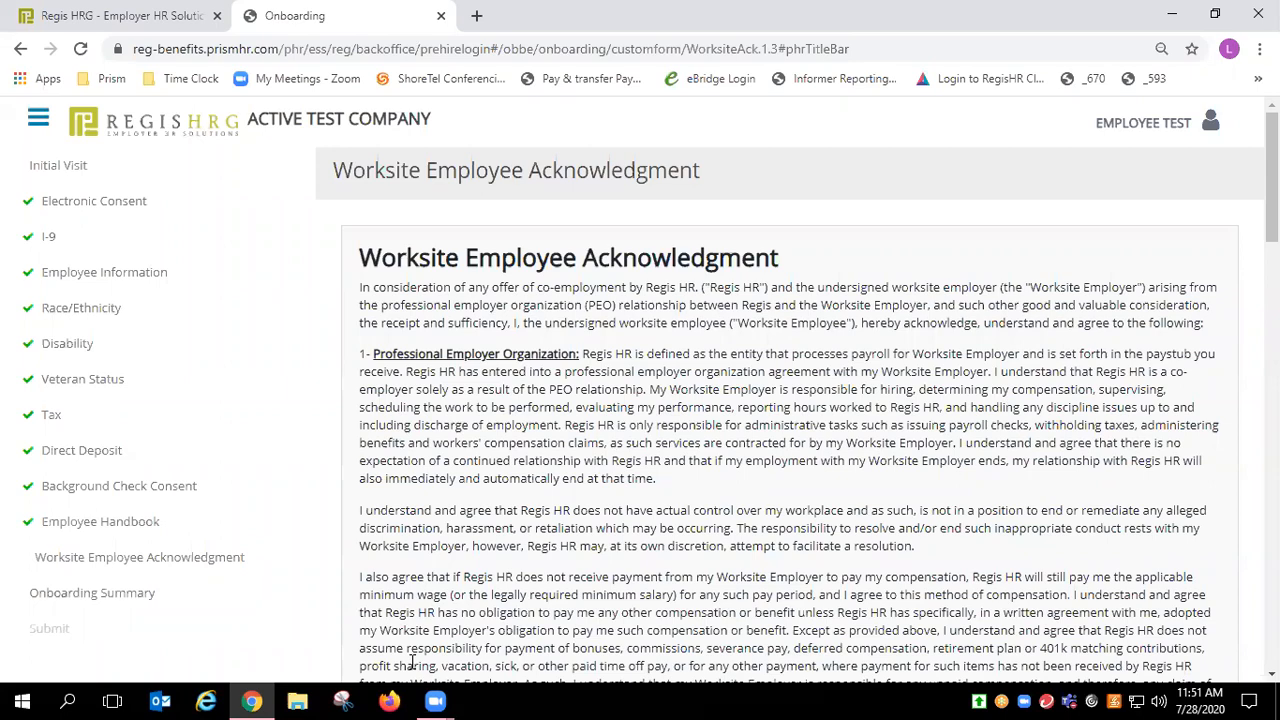
# Step: Tick the Employee Acknowledgment checkbox at the bottom of the Worksite page and submit it
pyautogui.scroll(-2, 1272, 180)
pyautogui.scroll(-15, 1272, 200)
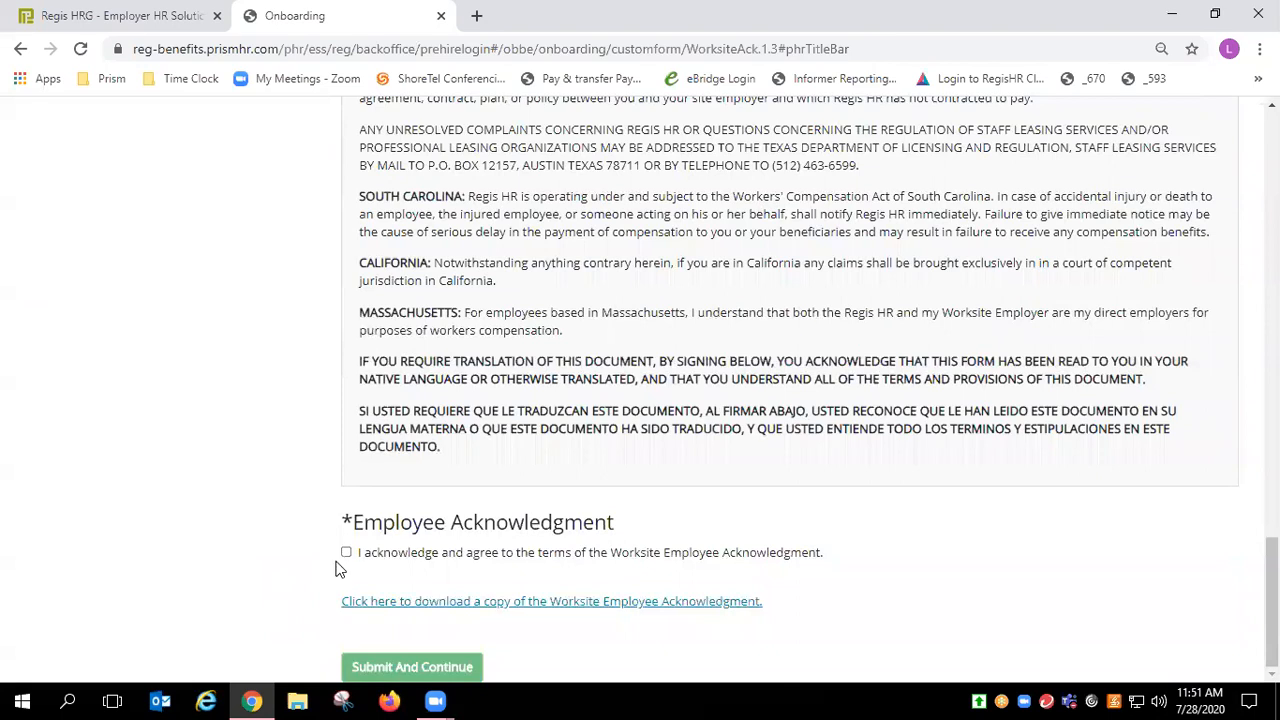
pyautogui.click(346, 552)
pyautogui.click(398, 664)
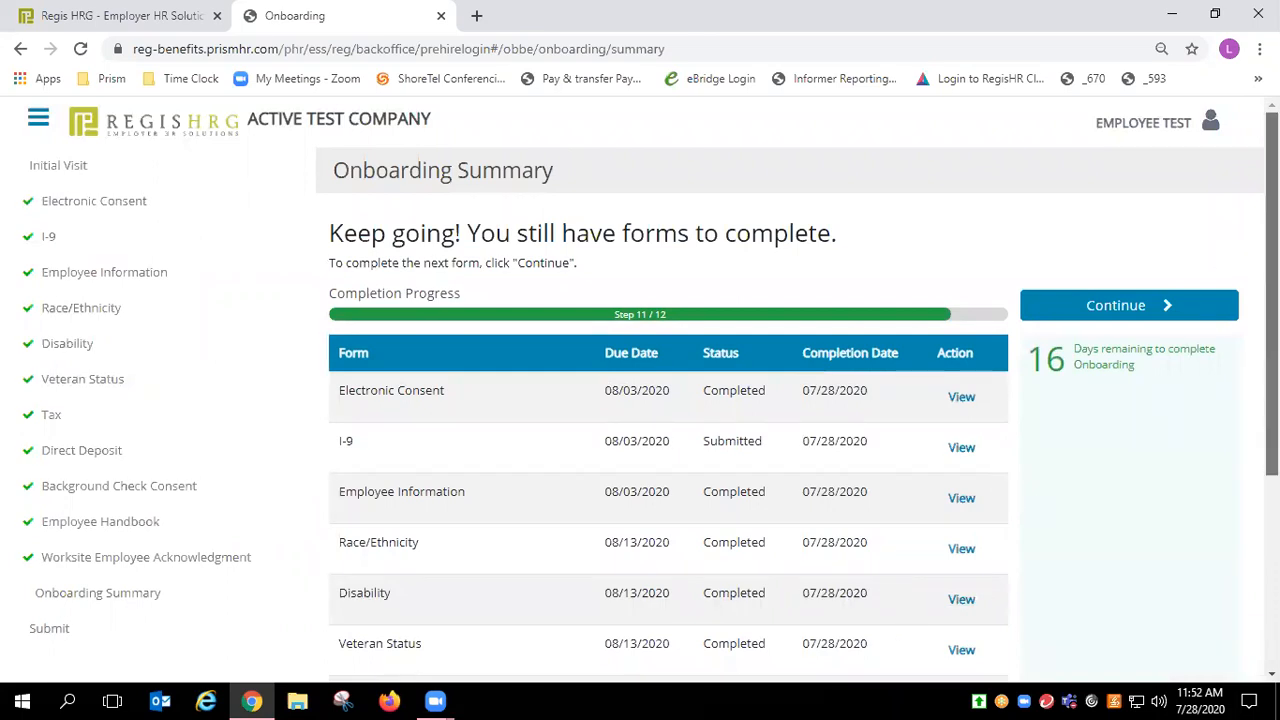
# Step: From the summary, acknowledge the forms are complete and correct, submit, and confirm the final submission
pyautogui.scroll(-3, 1272, 300)
pyautogui.scroll(3, 1272, 300)
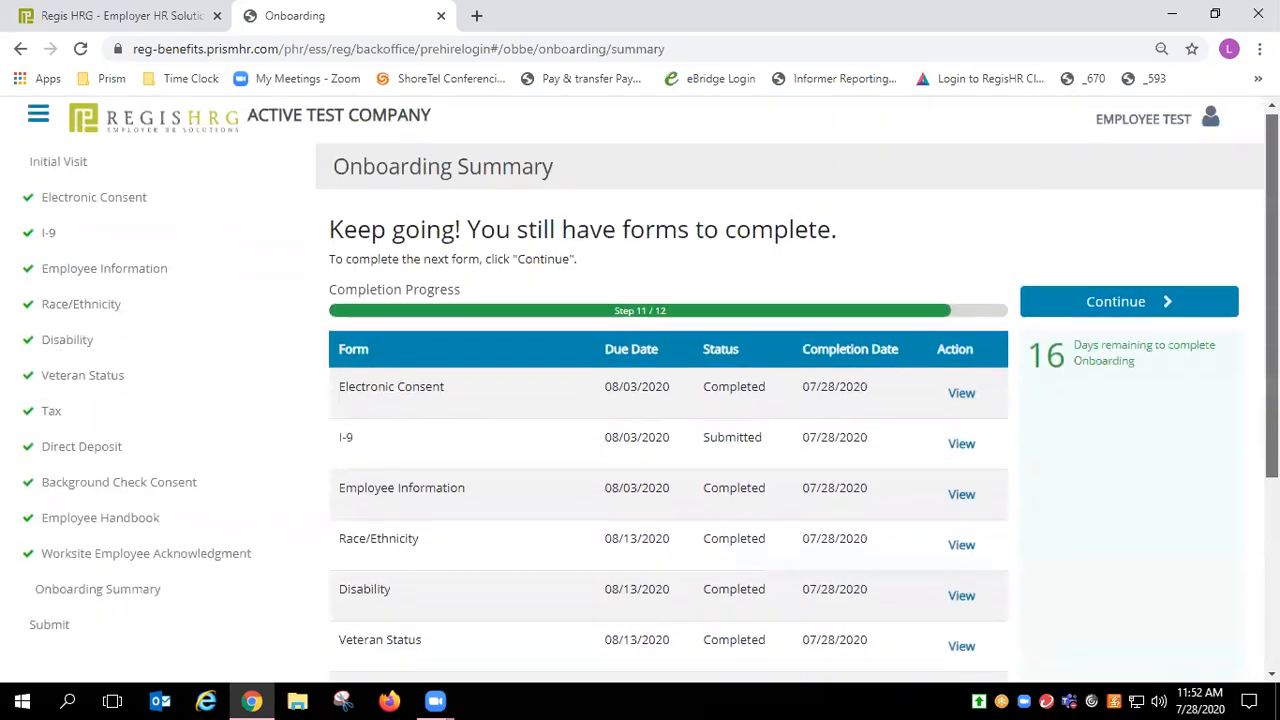
pyautogui.click(1163, 310)
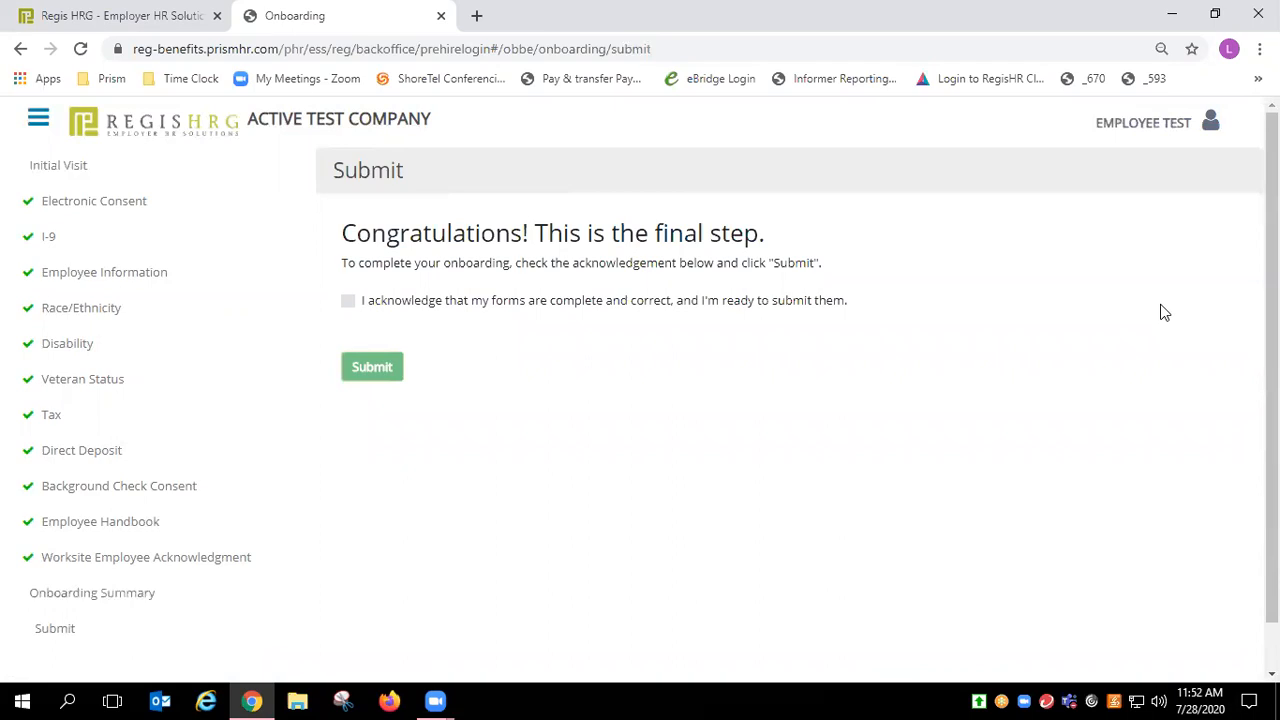
pyautogui.click(348, 301)
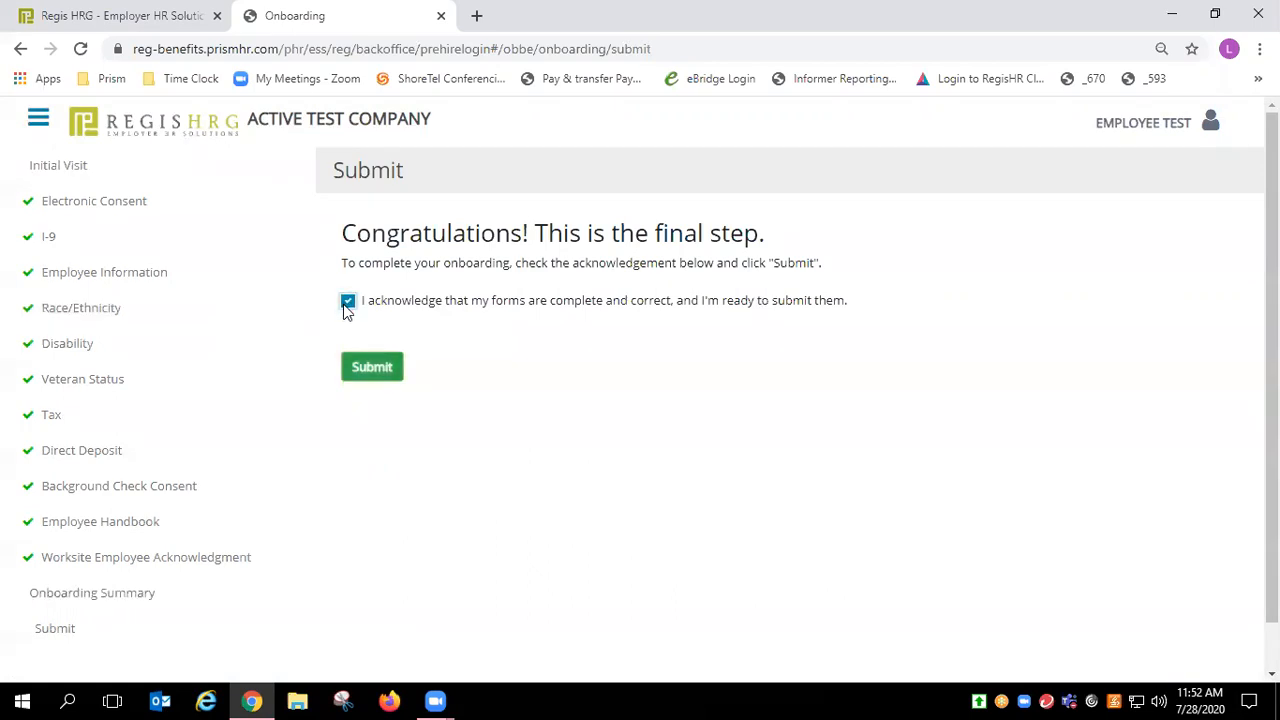
pyautogui.click(379, 377)
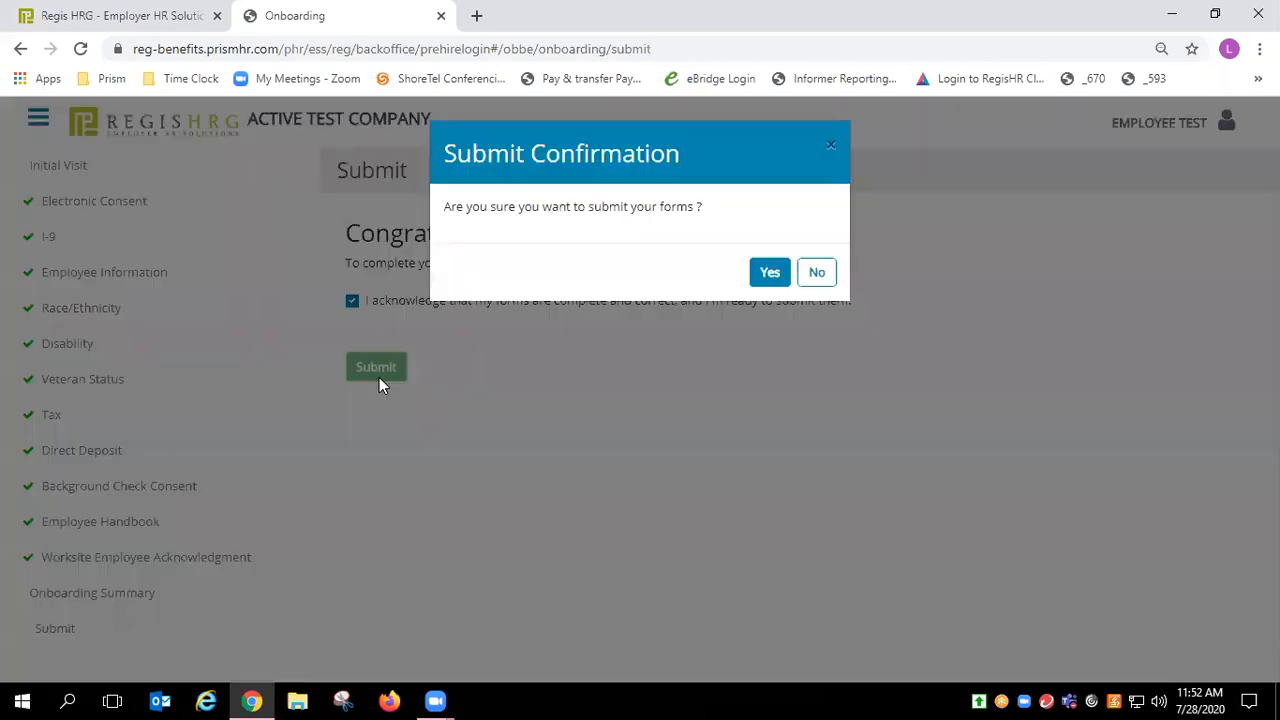
pyautogui.click(777, 276)
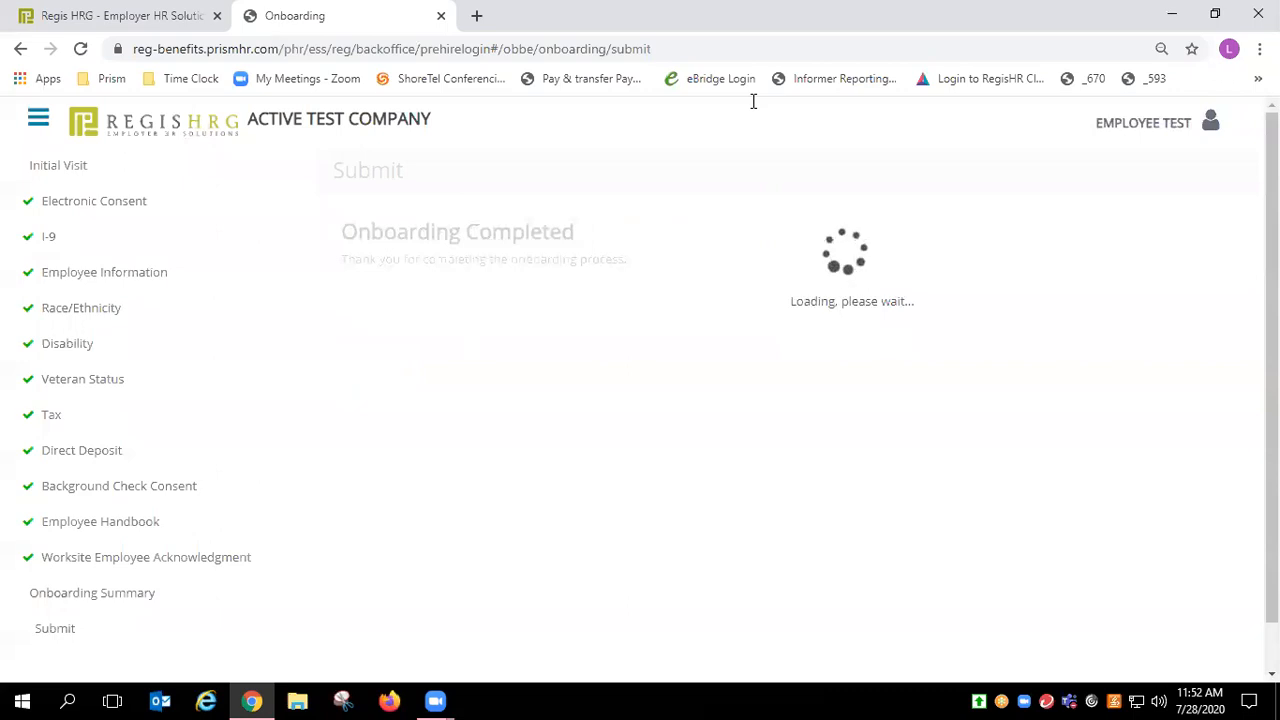